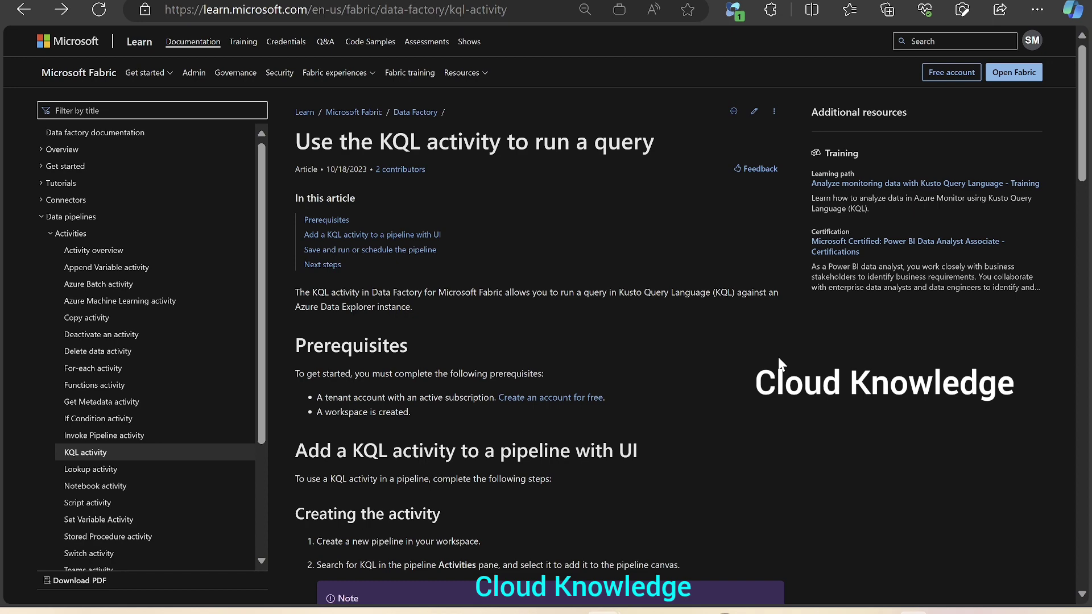
Step: Scroll through the KQL activity documentation article
{"action": "scroll", "coordinate": [778, 357], "scroll_direction": "down", "scroll_amount": 2}
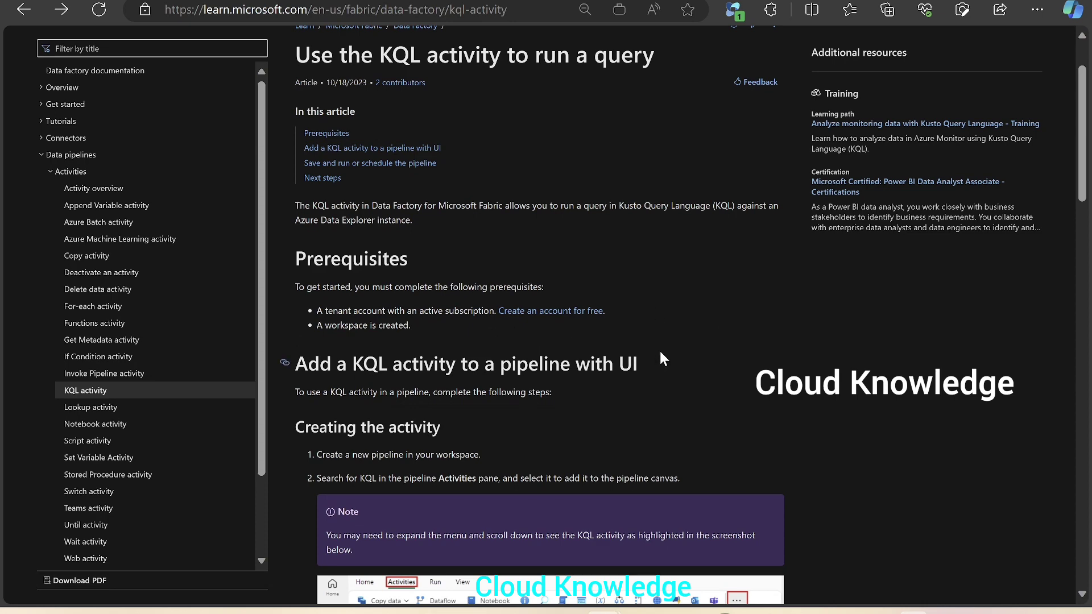
{"action": "scroll", "coordinate": [592, 373], "scroll_direction": "up", "scroll_amount": 1}
{"action": "scroll", "coordinate": [591, 376], "scroll_direction": "down", "scroll_amount": 6}
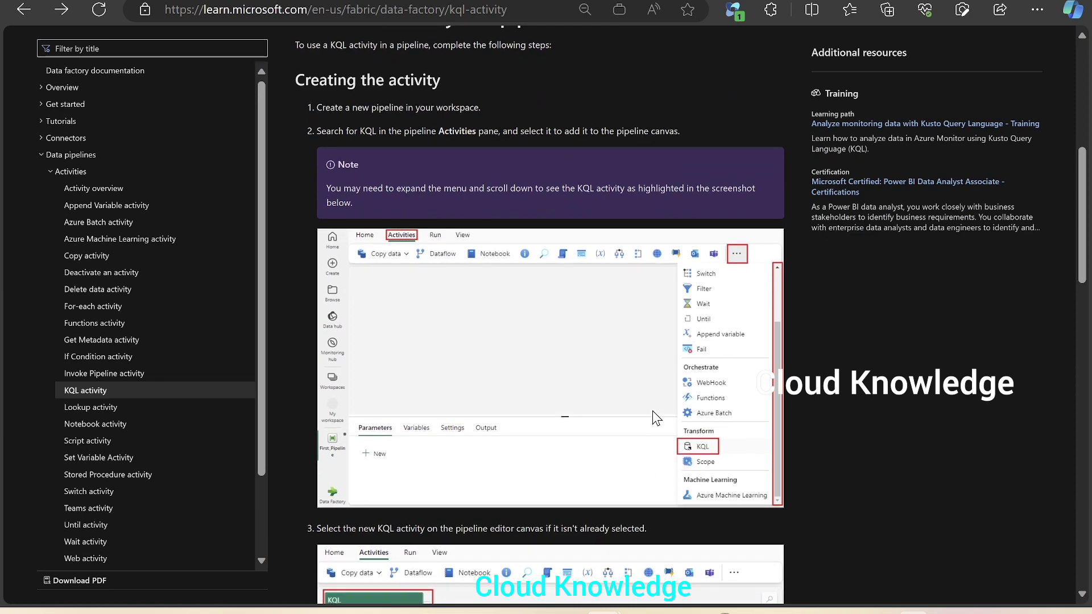
{"action": "scroll", "coordinate": [653, 410], "scroll_direction": "down", "scroll_amount": 6}
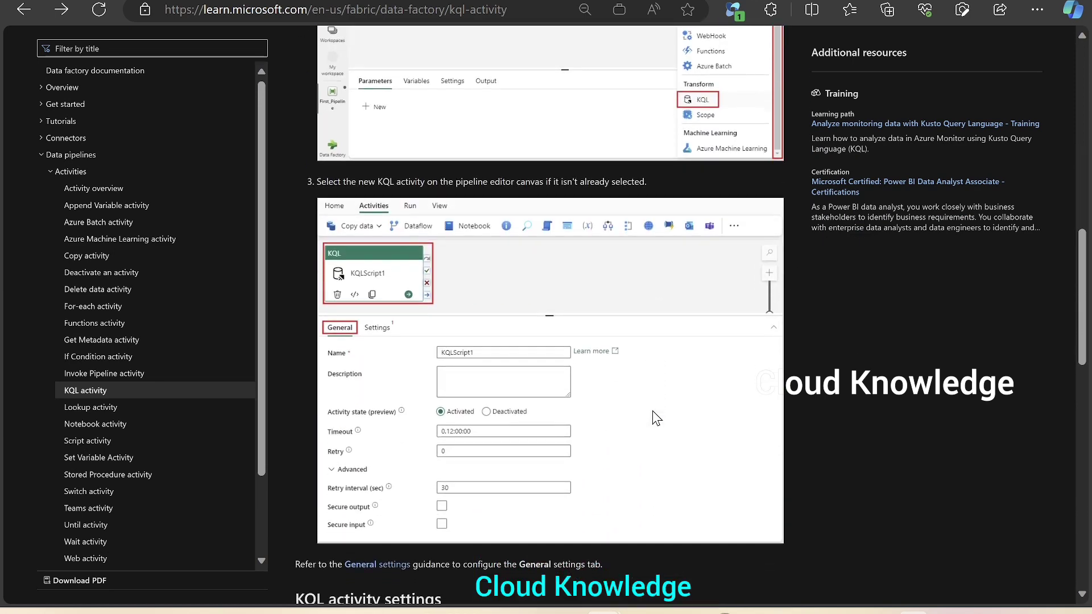
{"action": "scroll", "coordinate": [662, 416], "scroll_direction": "up", "scroll_amount": 15}
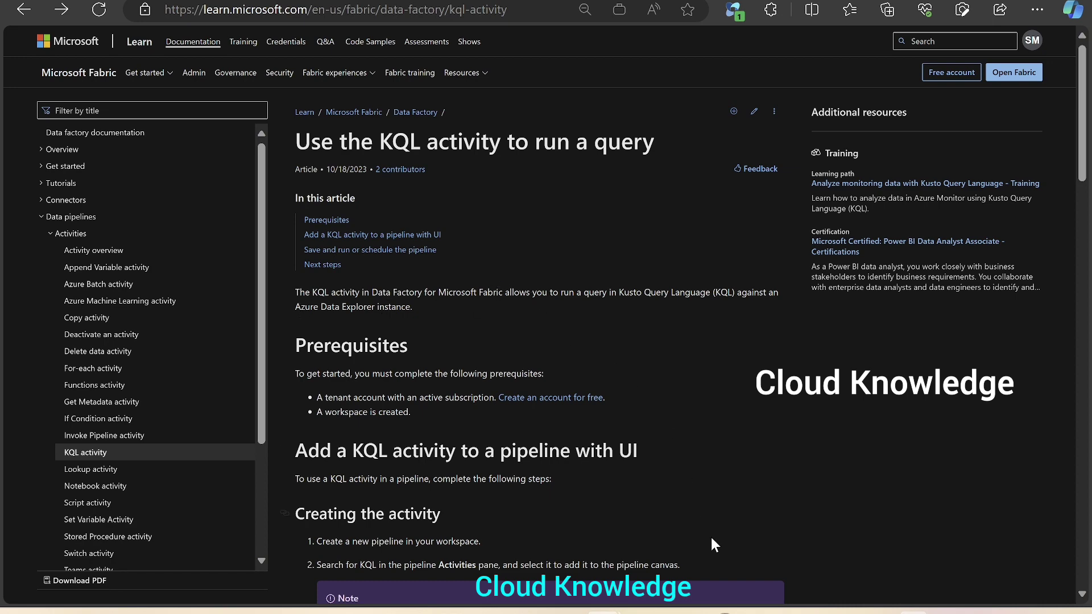
Step: Re-run table1 in the adx_database query window, then go back to the Learn article
{"action": "mouse_move", "coordinate": [715, 610]}
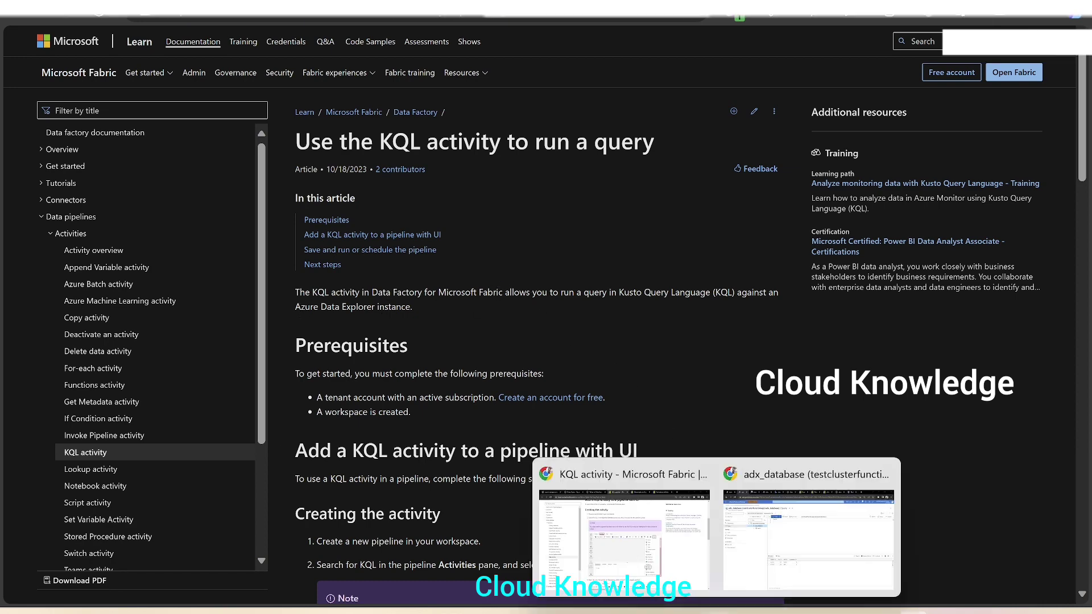
{"action": "left_click", "coordinate": [794, 540]}
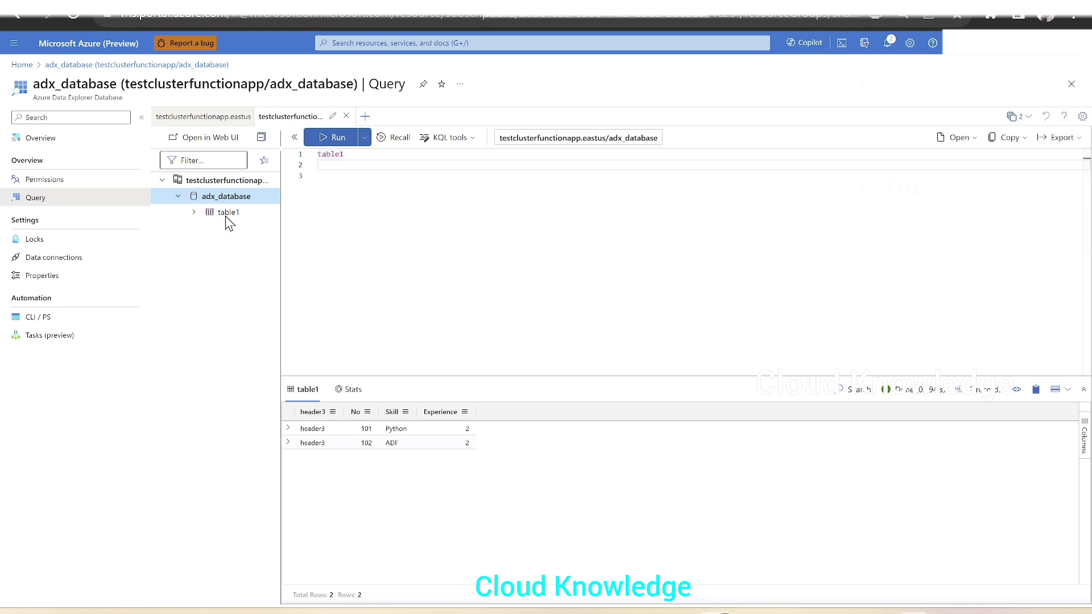
{"action": "key", "text": "shift+Return"}
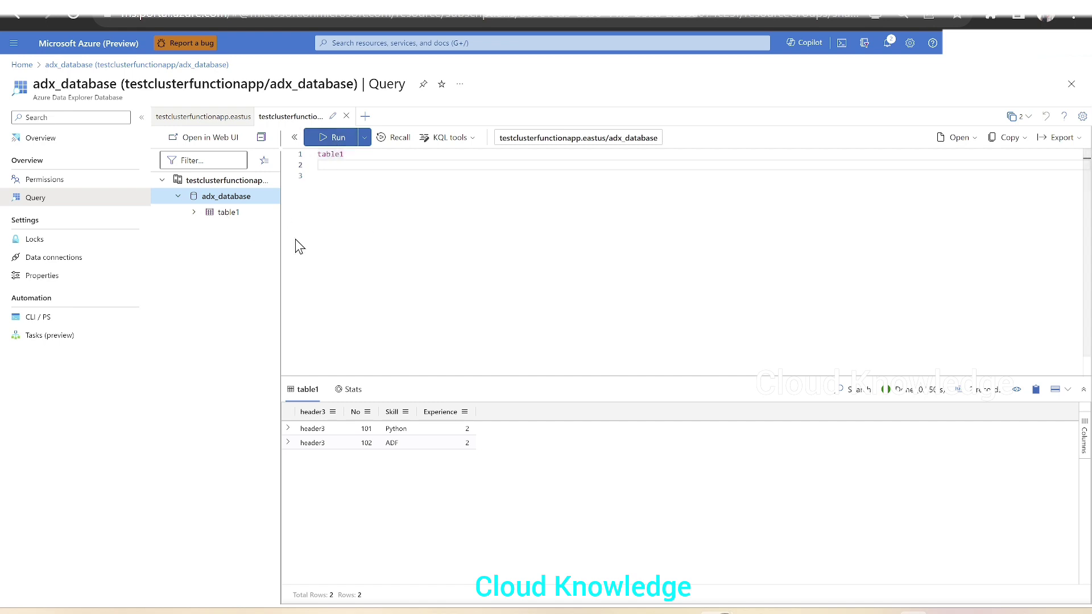
{"action": "left_click", "coordinate": [333, 139]}
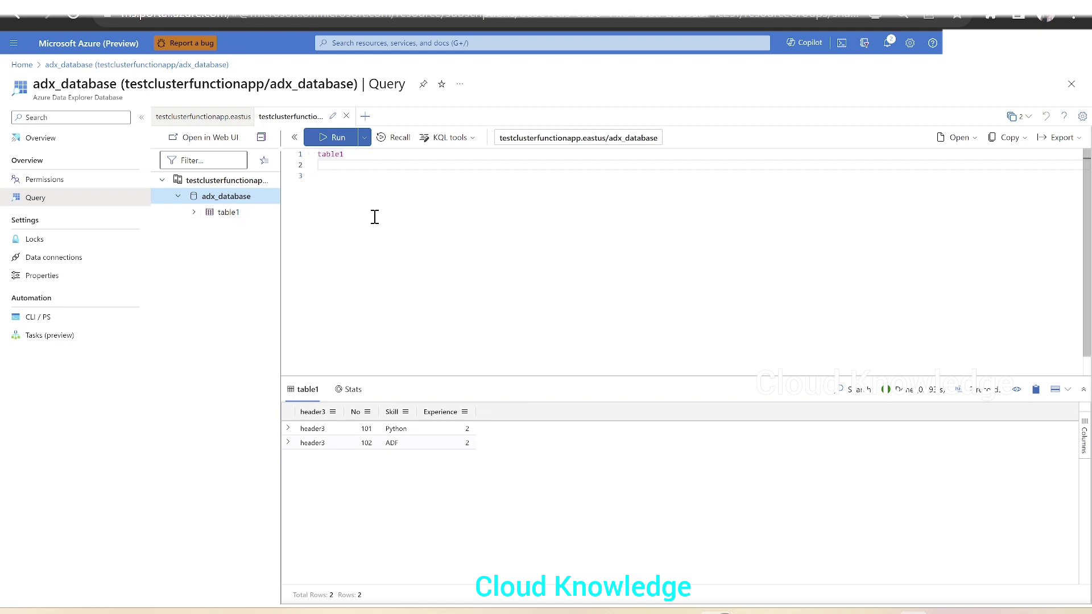
{"action": "key", "text": "alt+Tab"}
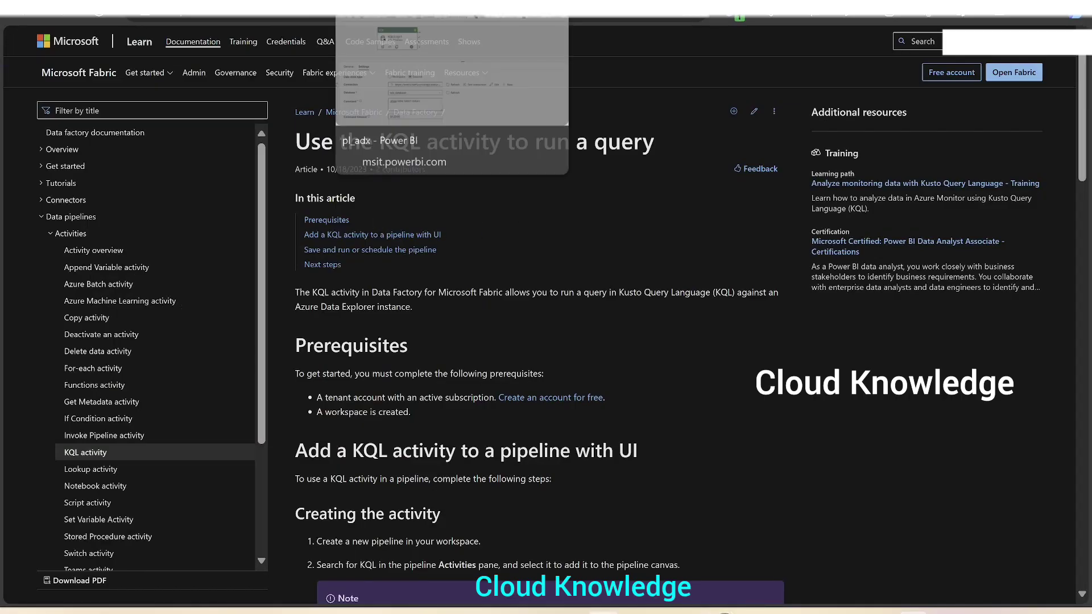
Step: Start a new Data pipeline from the workspace's New > More options list
{"action": "left_click", "coordinate": [398, 7]}
{"action": "left_click", "coordinate": [149, 134]}
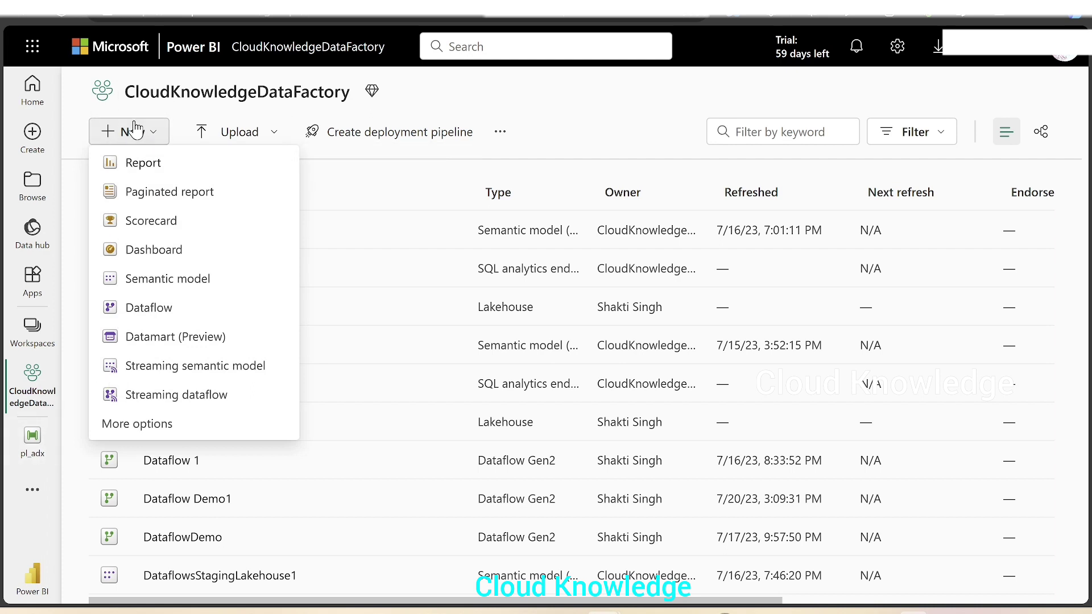
{"action": "left_click", "coordinate": [155, 430]}
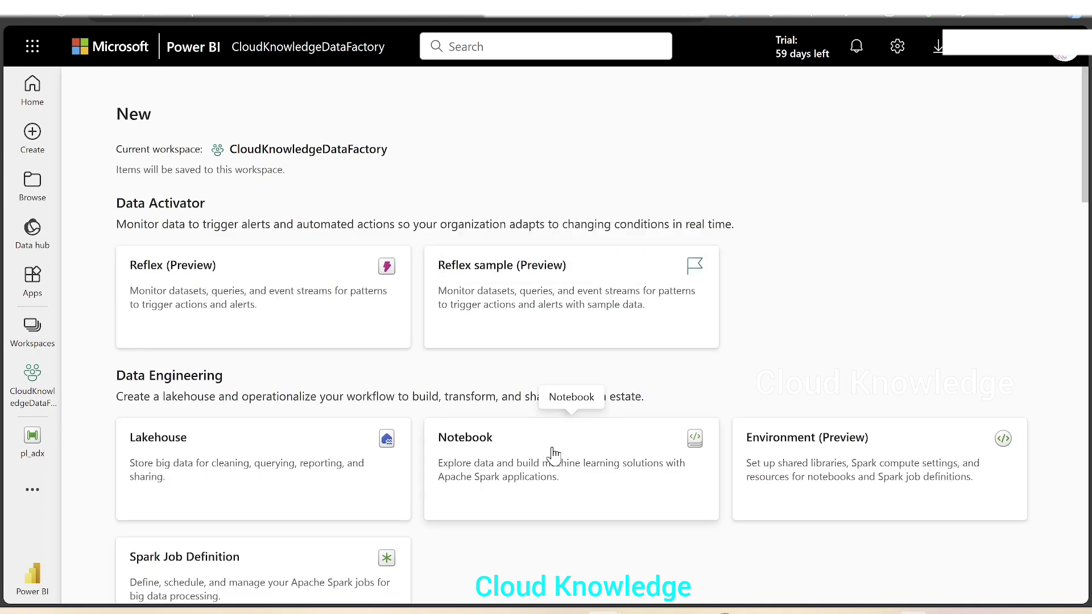
{"action": "scroll", "coordinate": [557, 456], "scroll_direction": "down", "scroll_amount": 5}
{"action": "scroll", "coordinate": [557, 456], "scroll_direction": "down", "scroll_amount": 3}
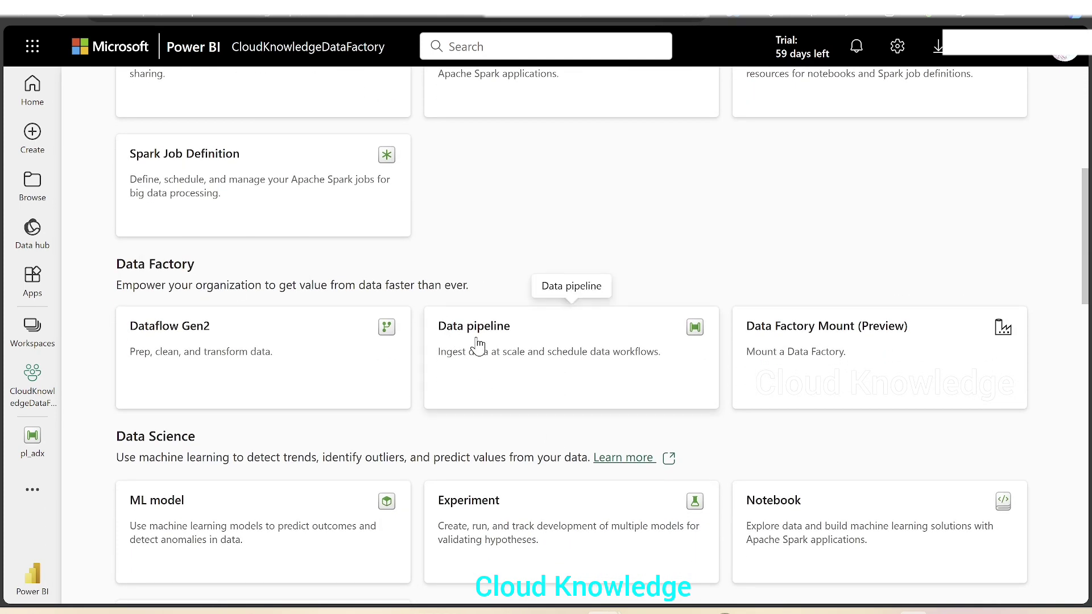
{"action": "left_click", "coordinate": [469, 335]}
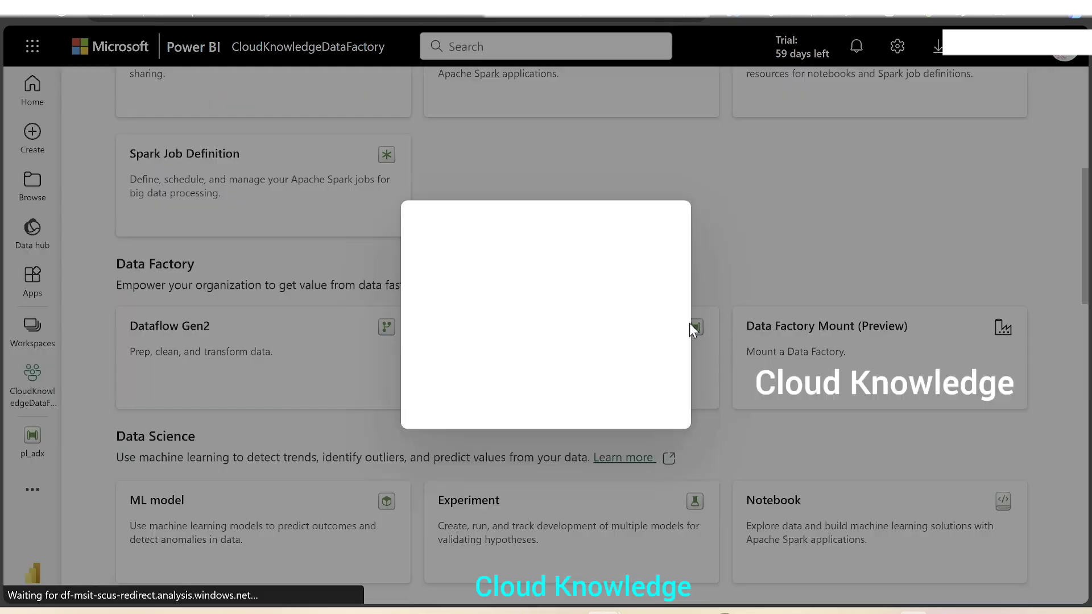
Step: Name the pipeline pl_kqlmgtcommands and create it
{"action": "left_click", "coordinate": [543, 293]}
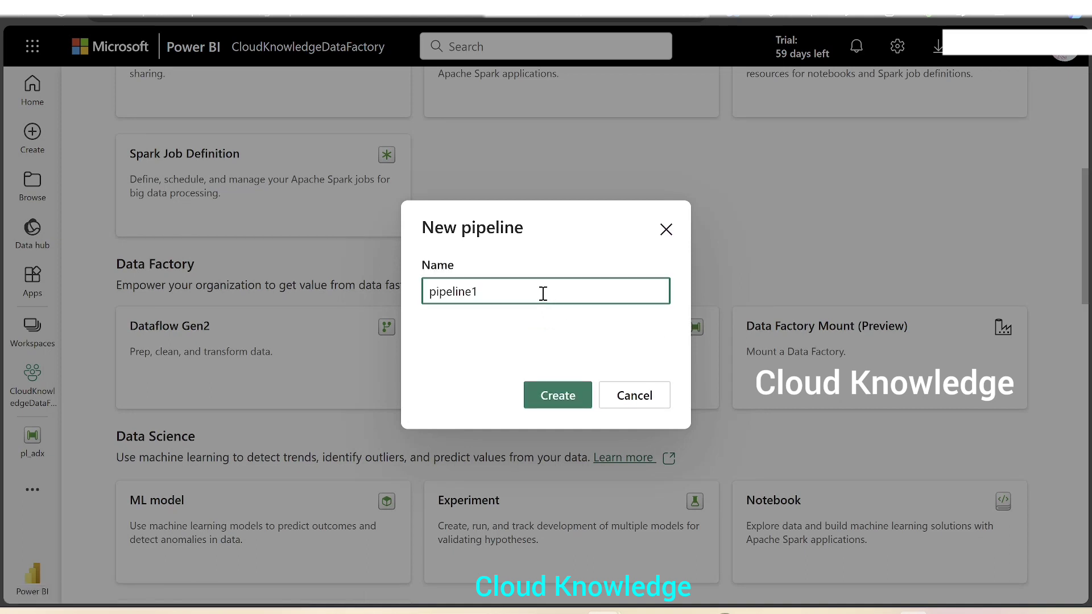
{"action": "key", "text": "BackSpace"}
{"action": "key", "text": "BackSpace"}
{"action": "key", "text": "BackSpace"}
{"action": "key", "text": "BackSpace"}
{"action": "key", "text": "BackSpace"}
{"action": "type", "text": "l_kqlmgtcommands"}
{"action": "left_click", "coordinate": [547, 401]}
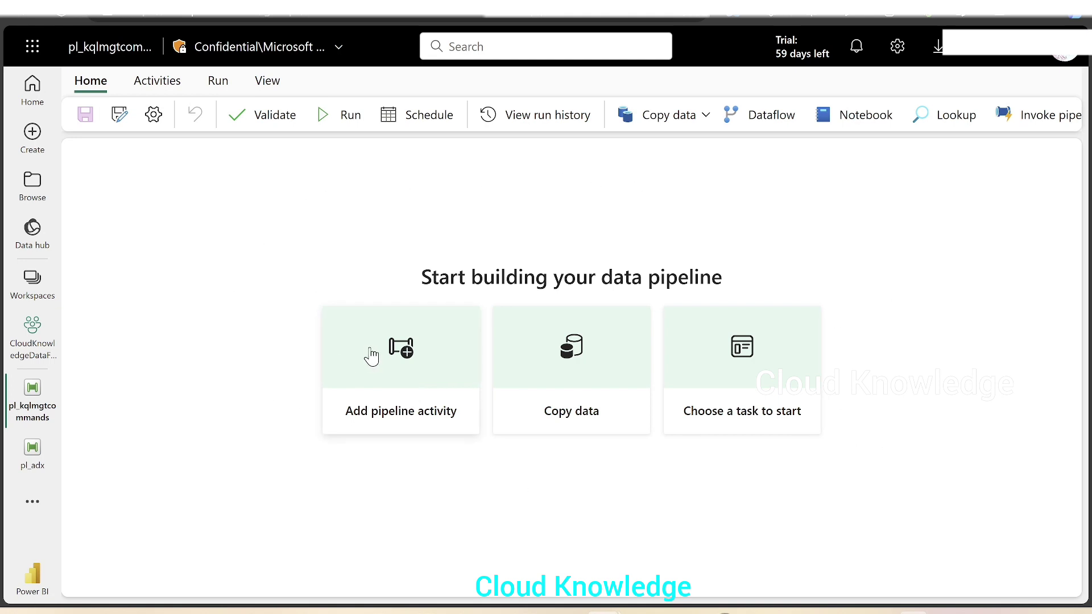
Step: Add a KQL activity, KQLScript1, from the Transform activities list
{"action": "left_click", "coordinate": [396, 362]}
{"action": "scroll", "coordinate": [698, 449], "scroll_direction": "down", "scroll_amount": 2}
{"action": "scroll", "coordinate": [702, 451], "scroll_direction": "down", "scroll_amount": 10}
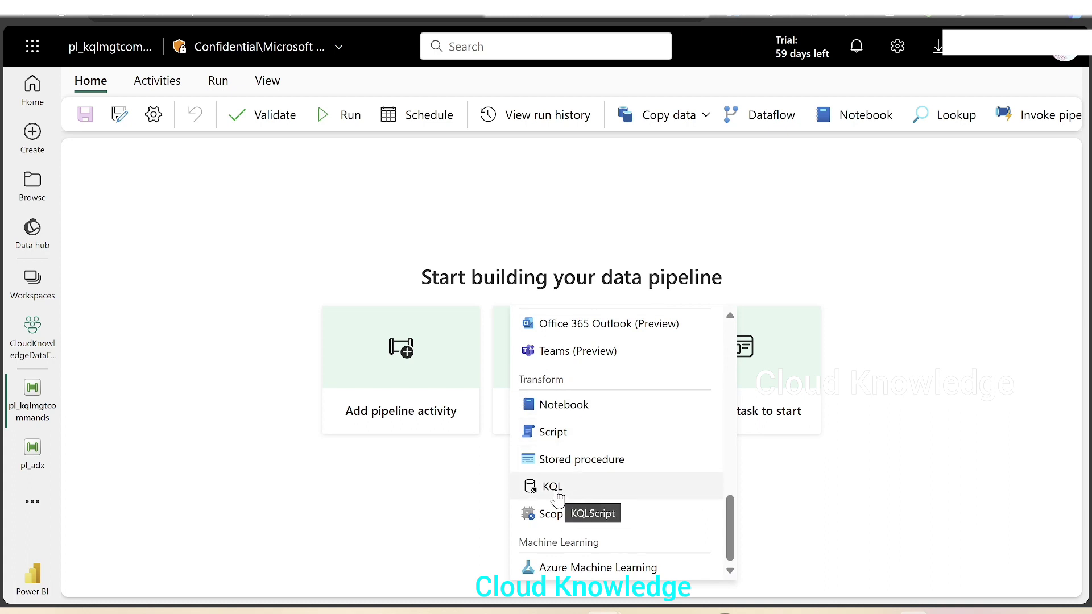
{"action": "left_click", "coordinate": [556, 493]}
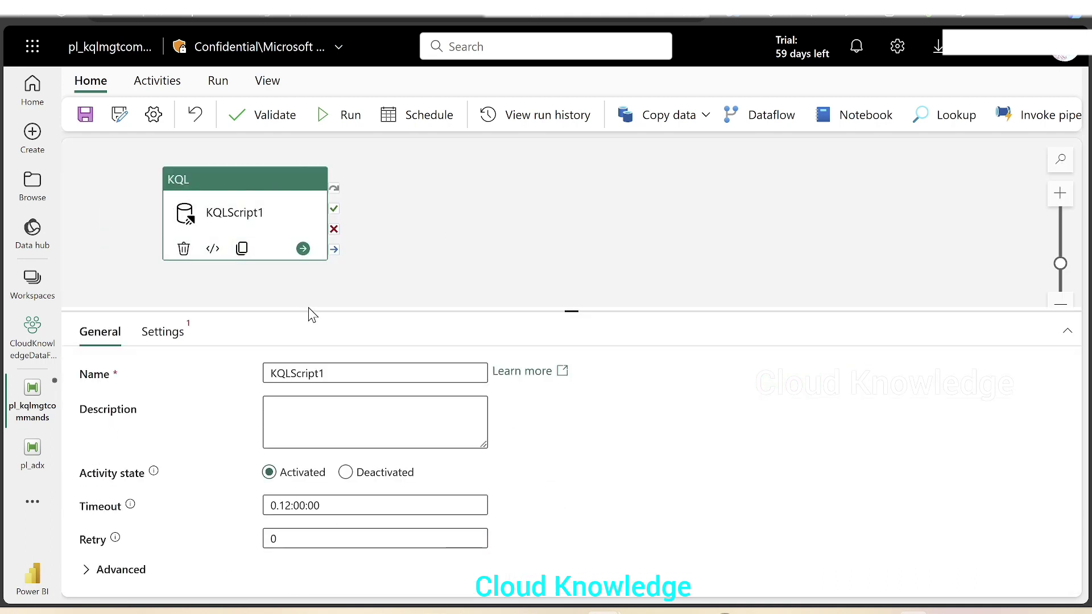
{"action": "left_click_drag", "start_coordinate": [315, 313], "coordinate": [316, 302]}
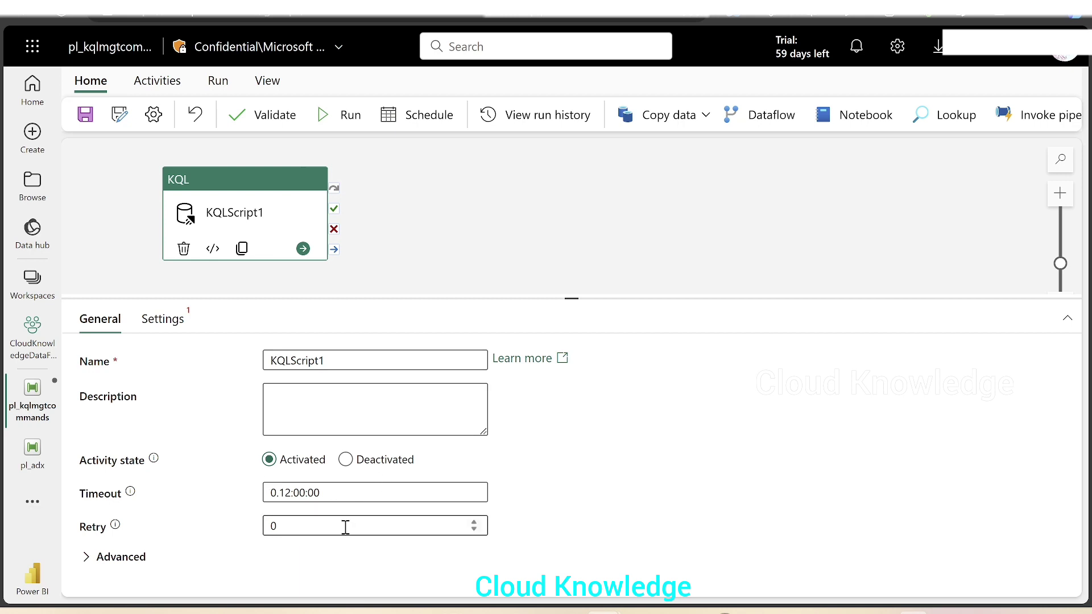
Step: Set the KQL activity's data store type to External in Settings
{"action": "left_click", "coordinate": [175, 324]}
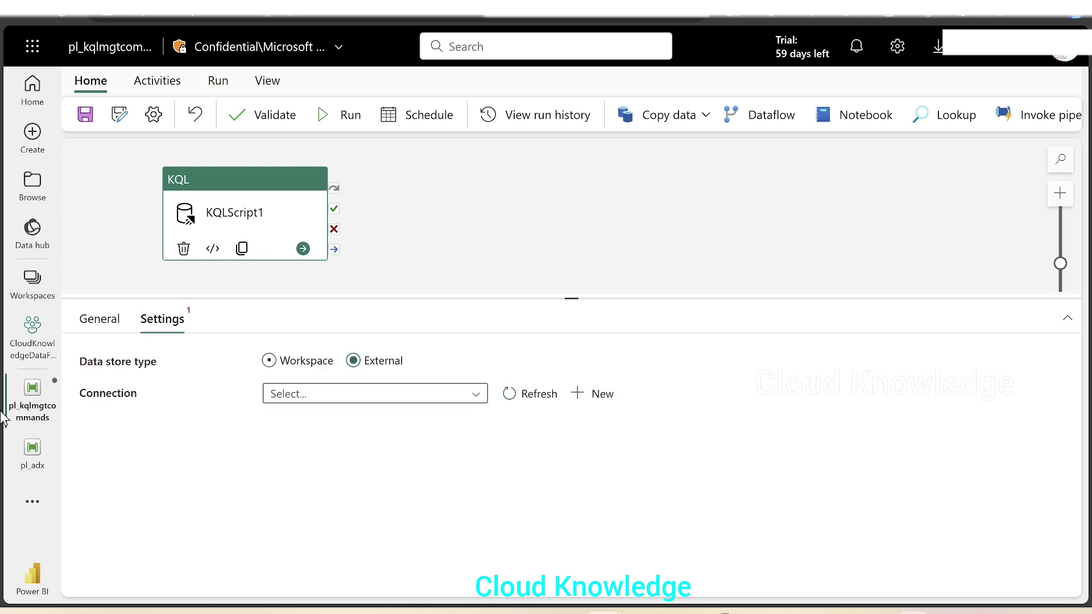
{"action": "left_click", "coordinate": [311, 374]}
{"action": "left_click", "coordinate": [353, 363]}
{"action": "left_click", "coordinate": [606, 395]}
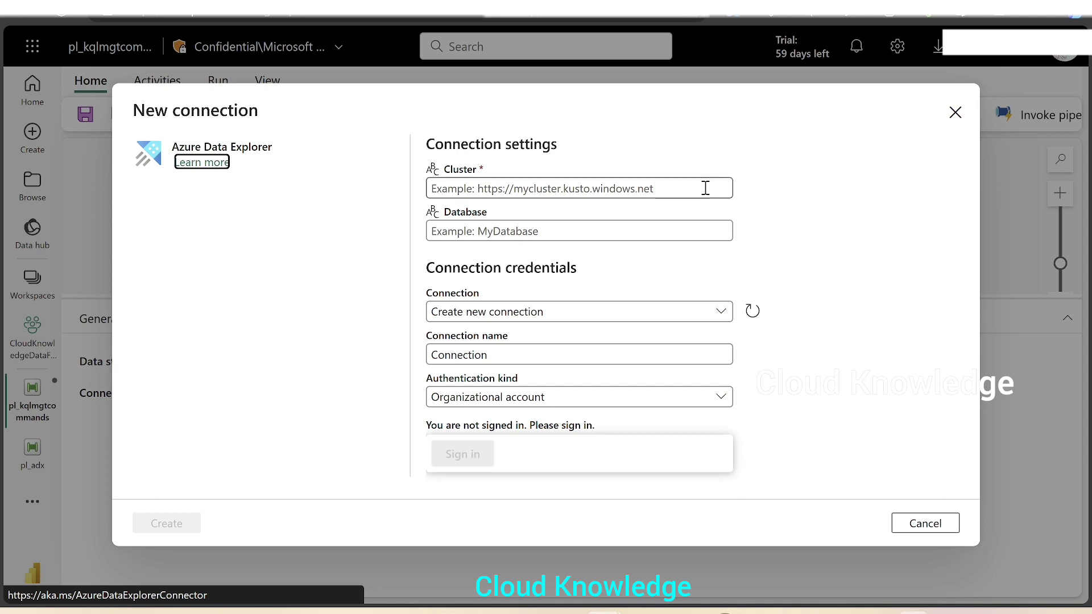
{"action": "left_click", "coordinate": [560, 190]}
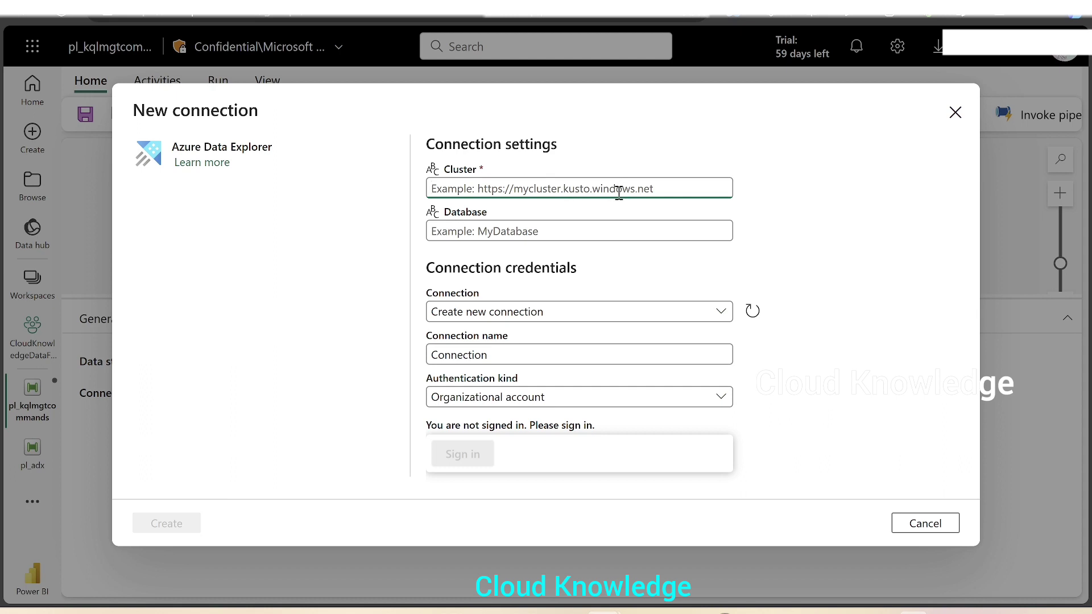
{"action": "type", "text": "https://"}
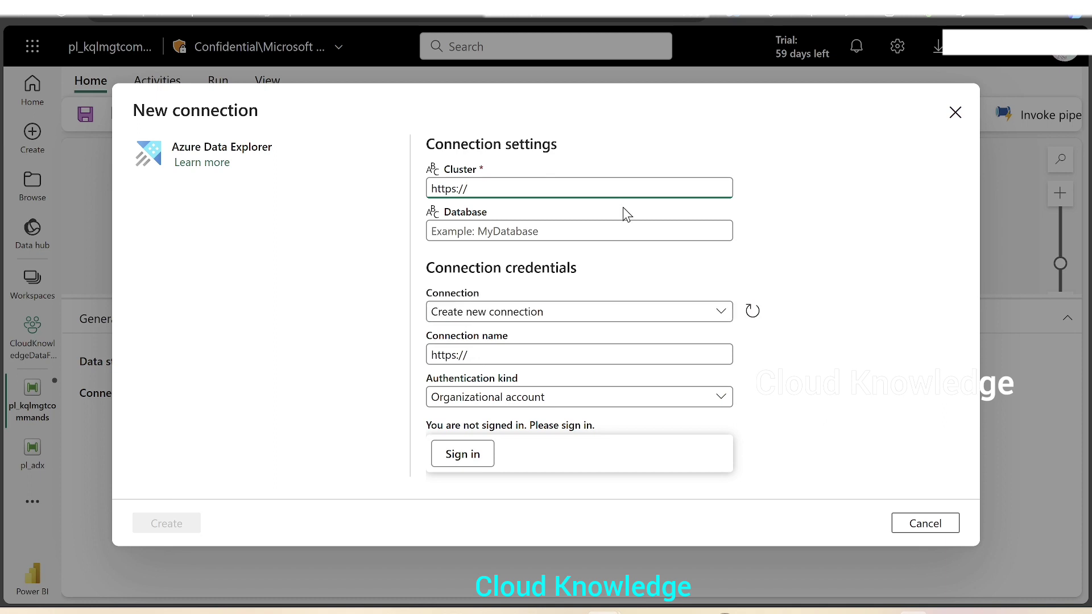
Step: Select and copy testclusterfunctionapp from the adx_database query page title
{"action": "mouse_move", "coordinate": [717, 611]}
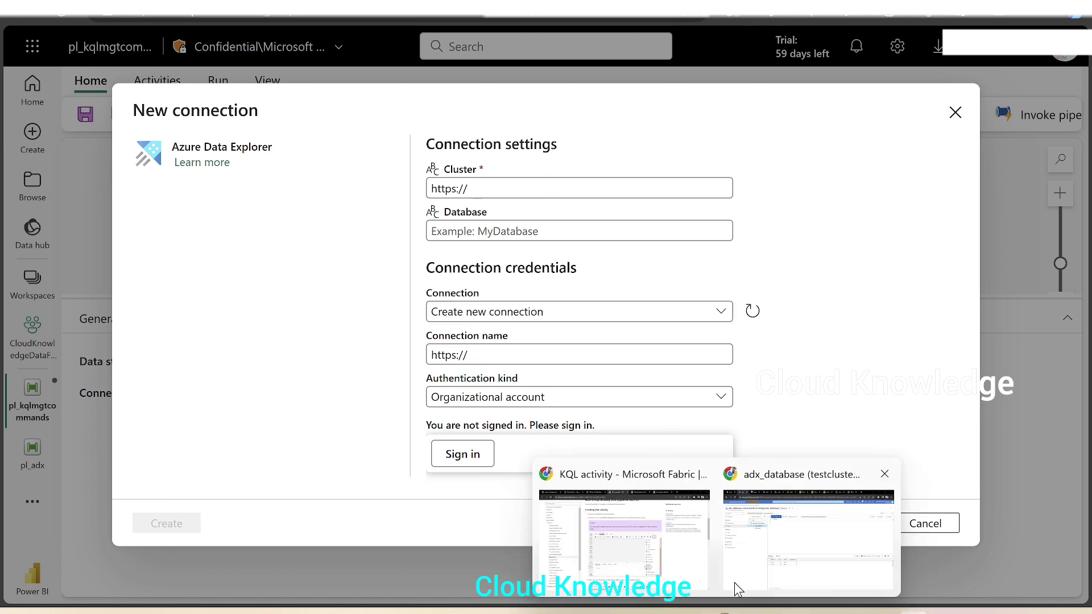
{"action": "left_click", "coordinate": [784, 532]}
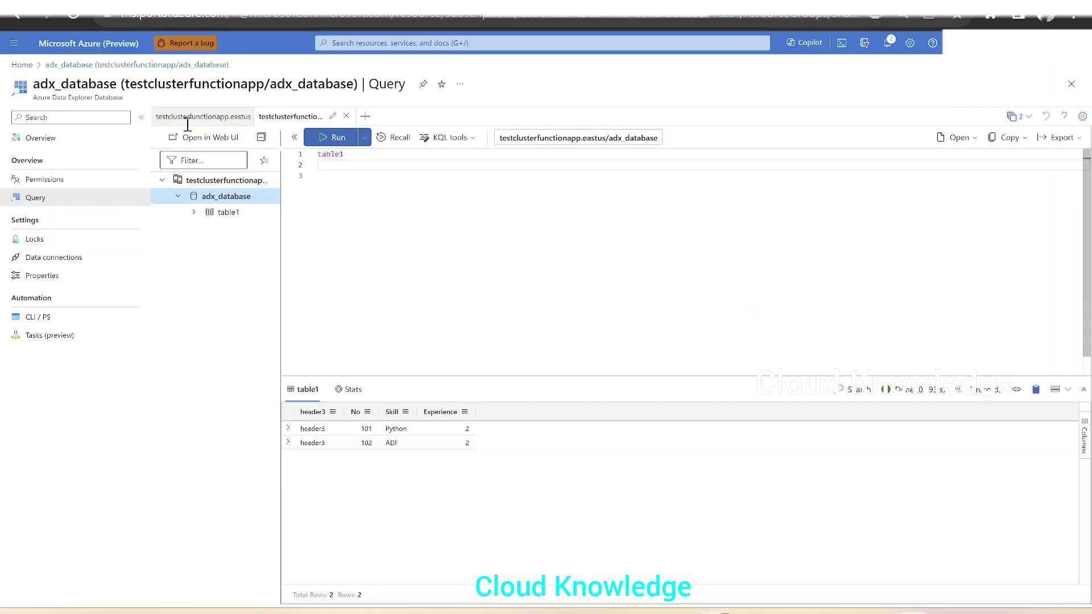
{"action": "double_click", "coordinate": [202, 83]}
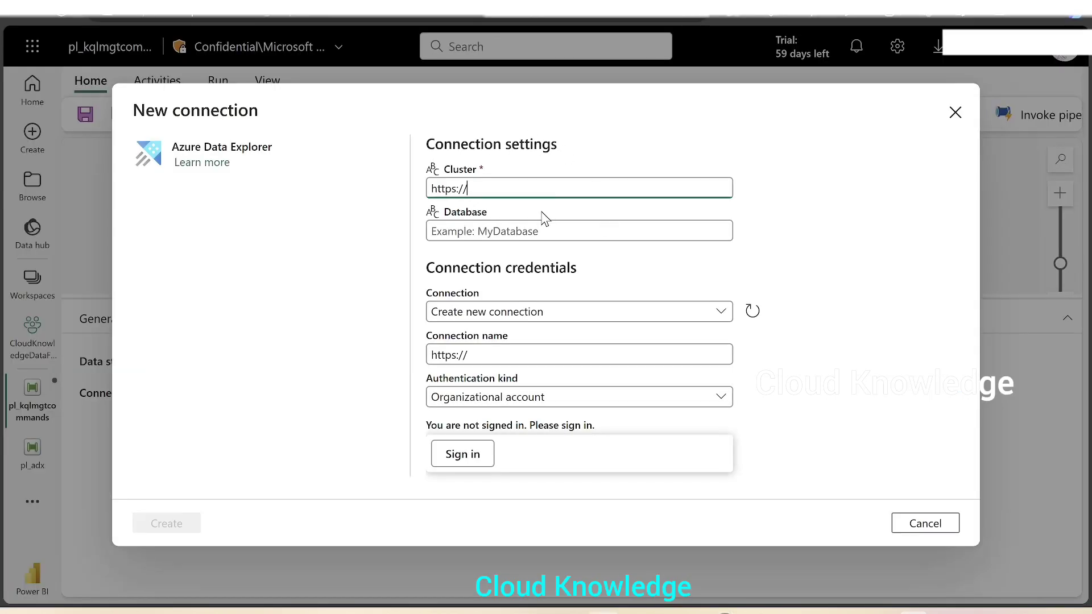
Step: Enter cluster testclusterfunctionapp.kusto.windows.net, sign in, and inspect the error's region text
{"action": "type", "text": "testclusterfunctionapp"}
{"action": "type", "text": ".kus"}
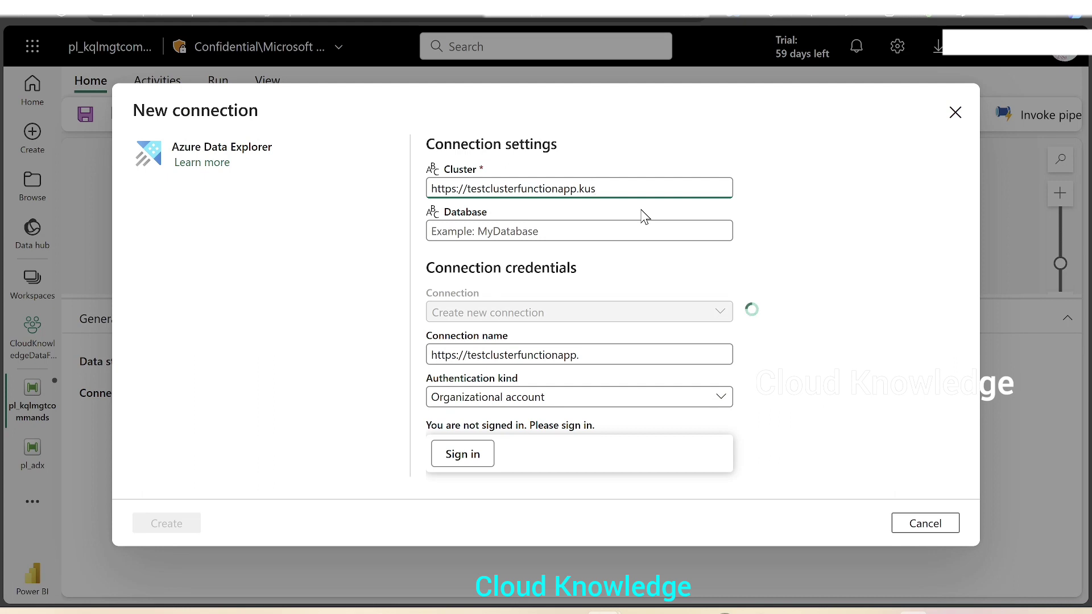
{"action": "type", "text": "to.windows.net"}
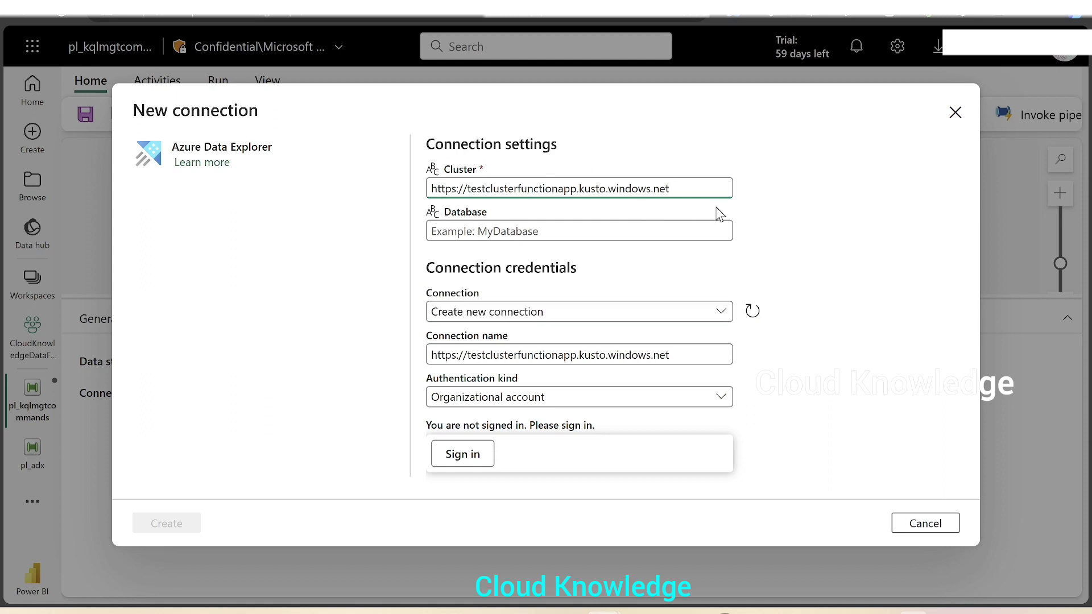
{"action": "left_click", "coordinate": [465, 457]}
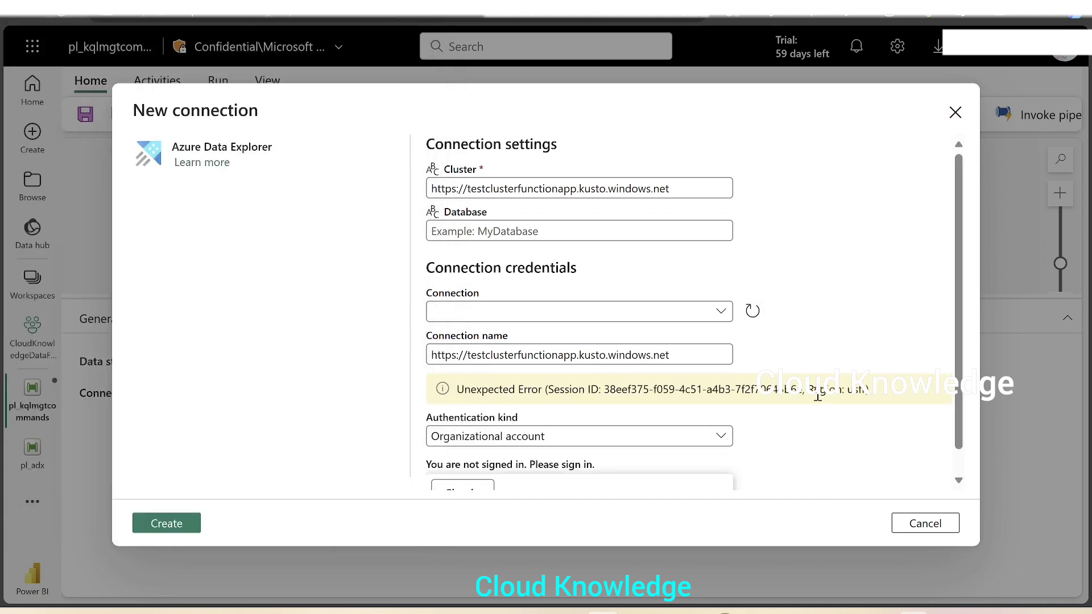
{"action": "left_click_drag", "start_coordinate": [808, 389], "coordinate": [879, 400]}
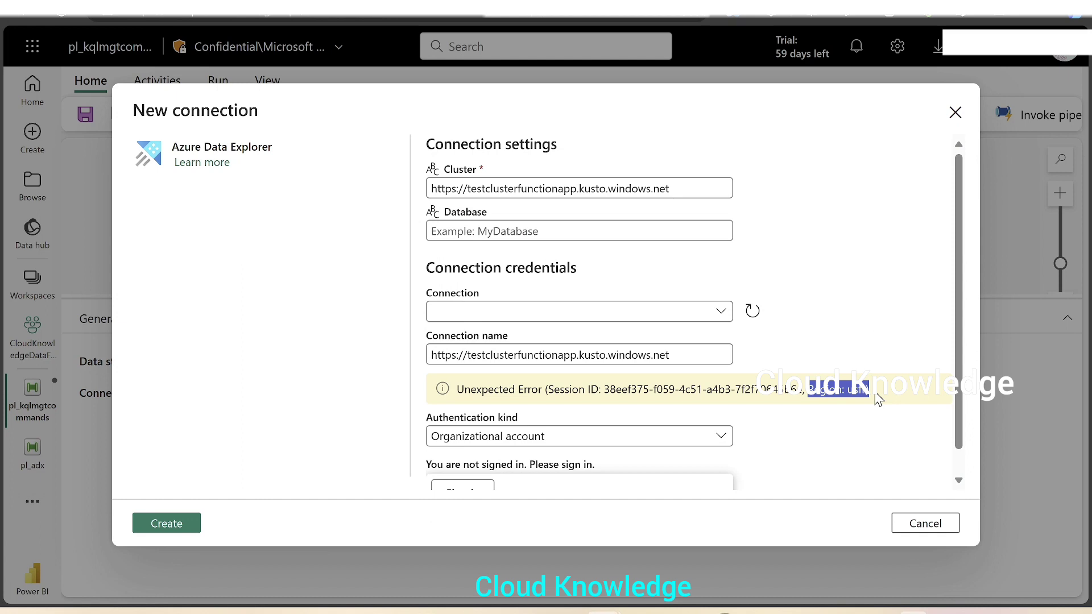
{"action": "left_click", "coordinate": [888, 332]}
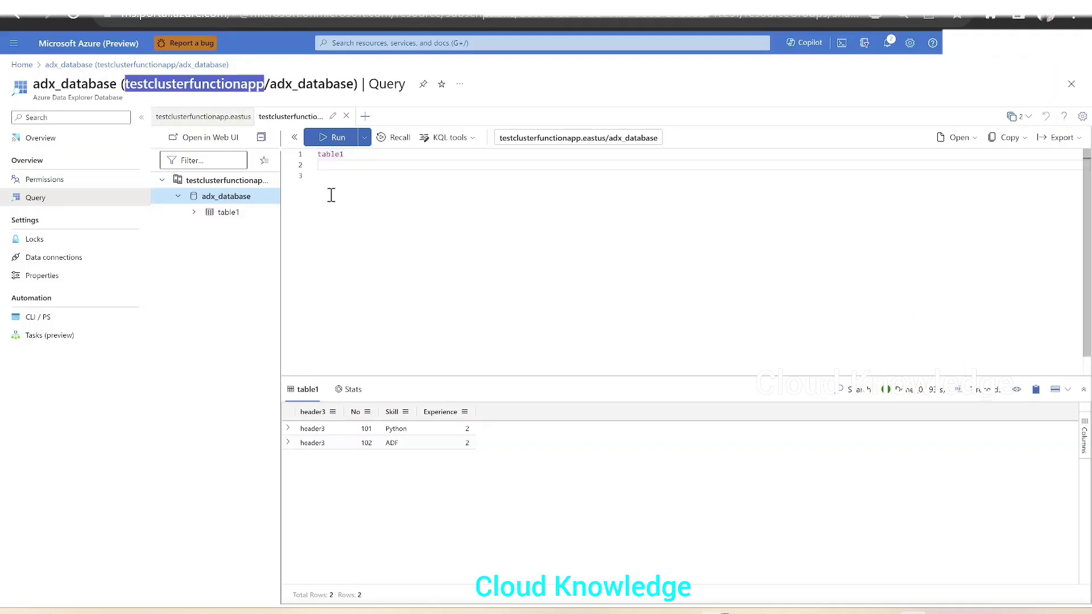
Step: Open the adx_database Overview to check the cluster URI with its eastus region
{"action": "left_click", "coordinate": [525, 300]}
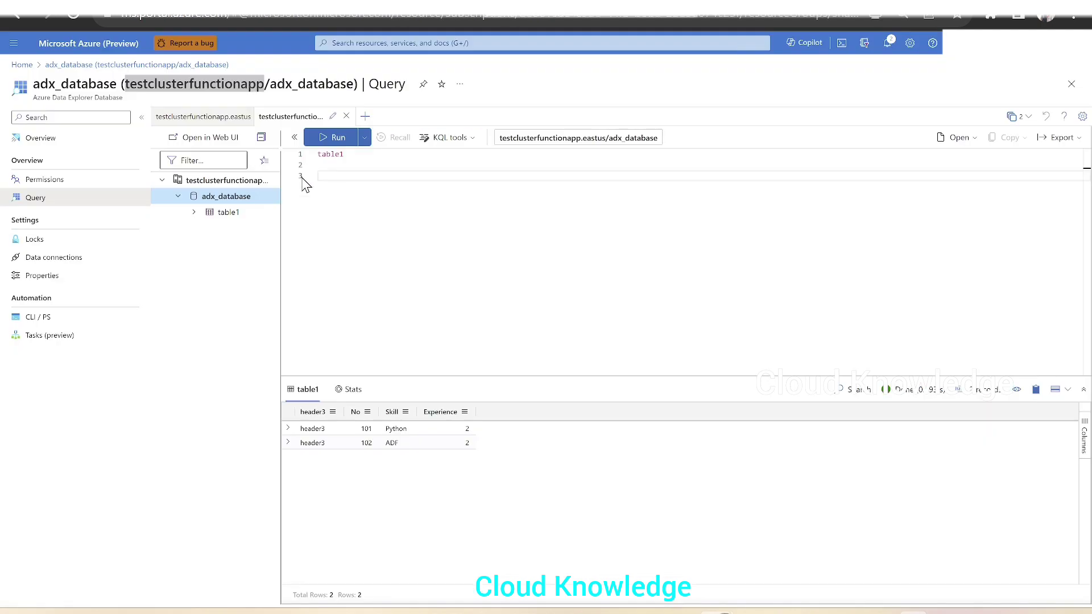
{"action": "left_click", "coordinate": [63, 140]}
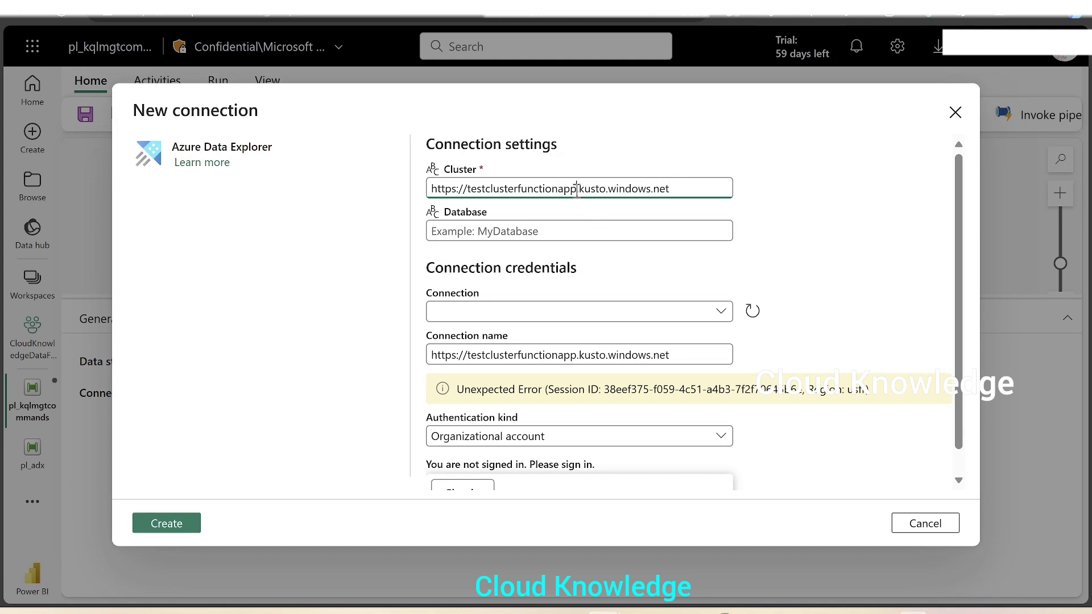
Step: Insert .eastus into the cluster URL and sign in with the organizational account
{"action": "type", "text": ".eastus"}
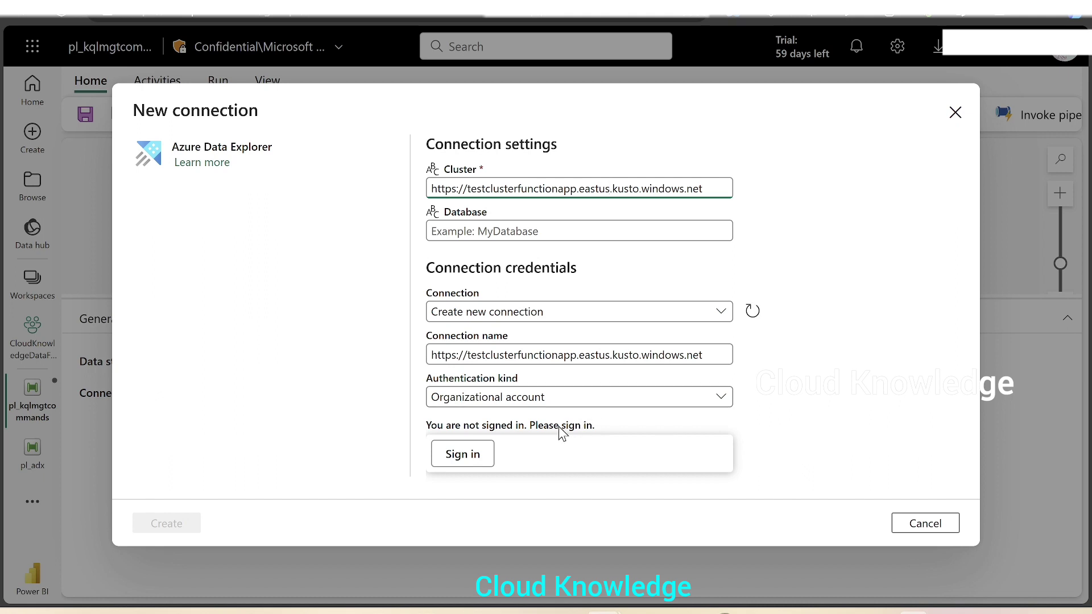
{"action": "left_click", "coordinate": [468, 461]}
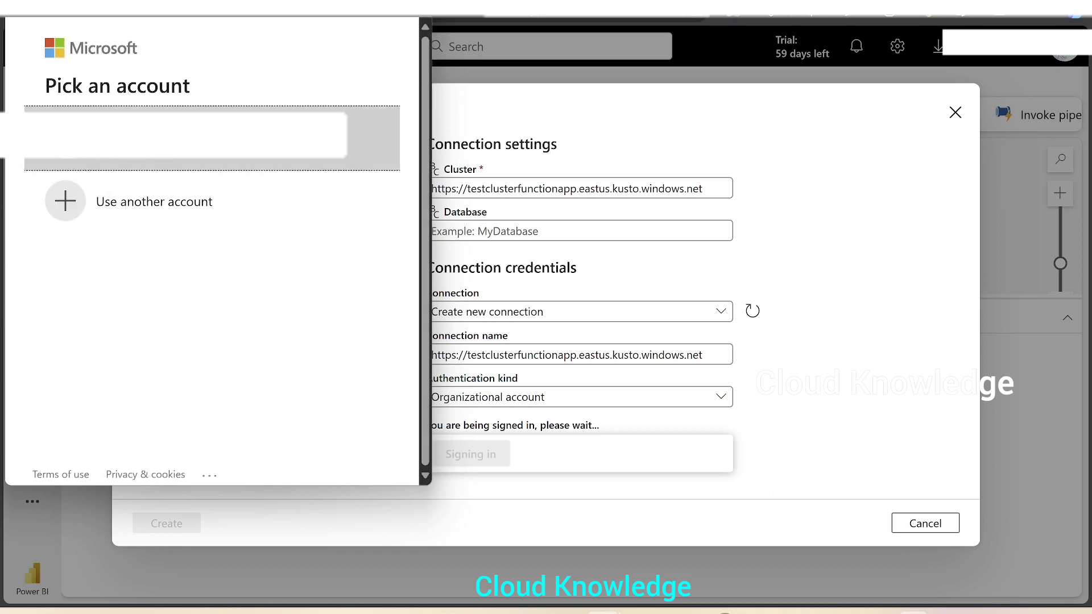
{"action": "left_click", "coordinate": [130, 158]}
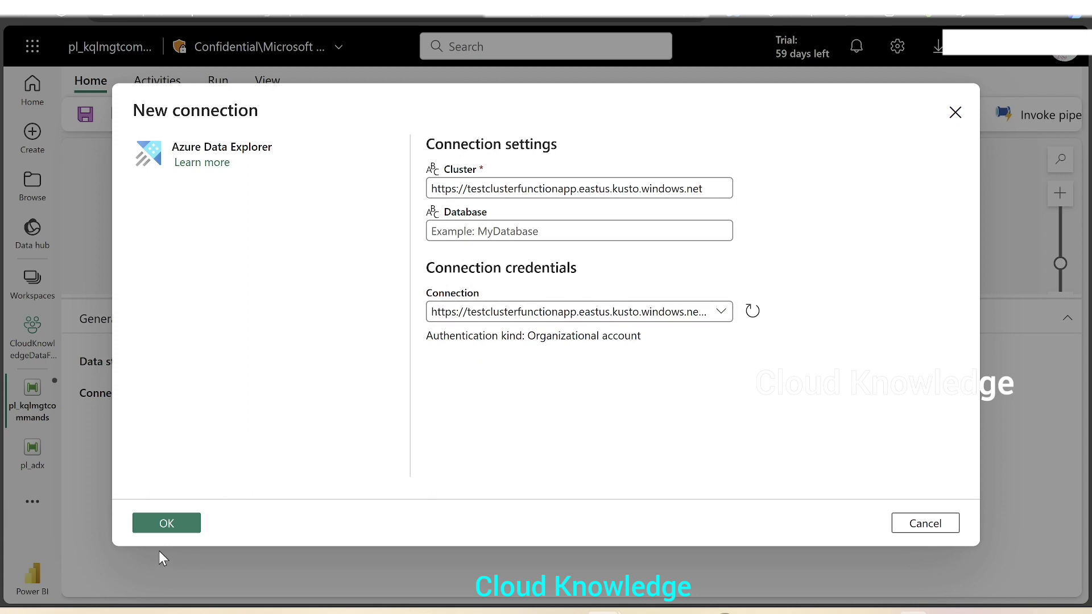
Step: Create the connection and choose adx_database as the KQL activity's database
{"action": "left_click", "coordinate": [165, 527]}
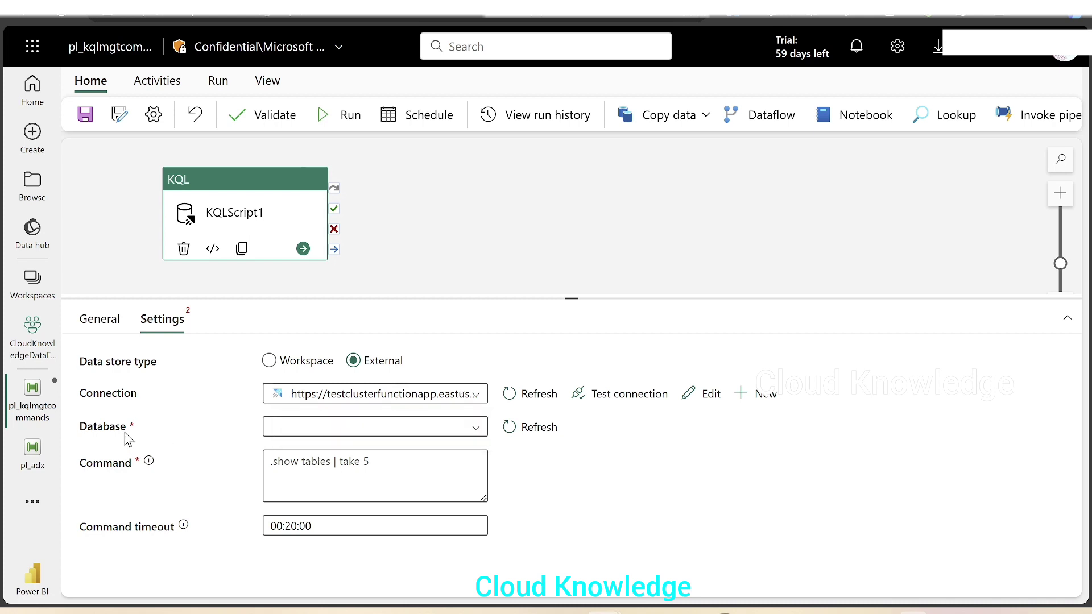
{"action": "left_click", "coordinate": [468, 430]}
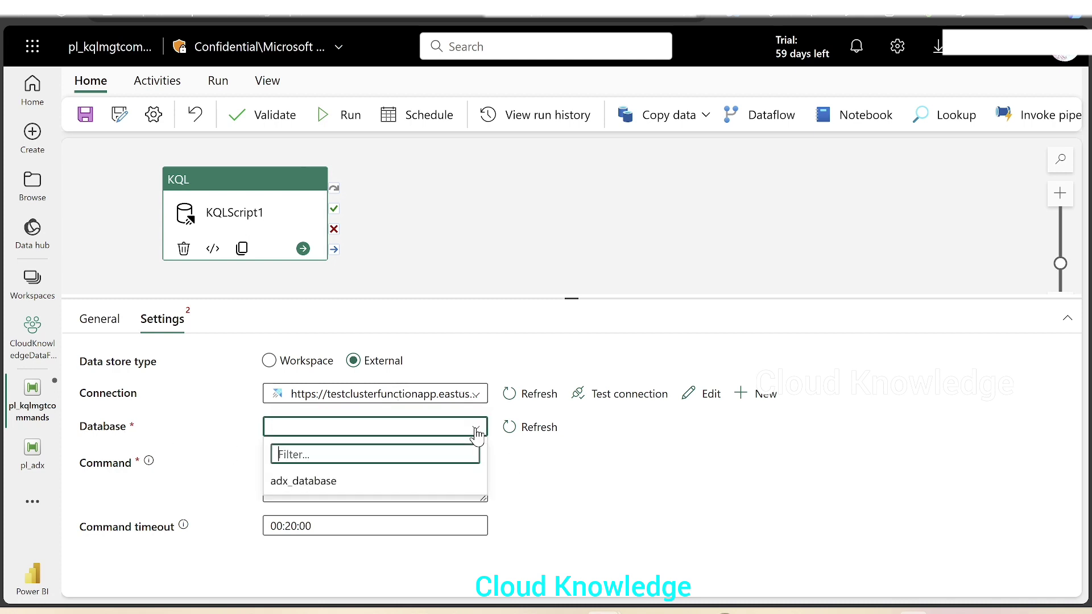
{"action": "left_click", "coordinate": [288, 484]}
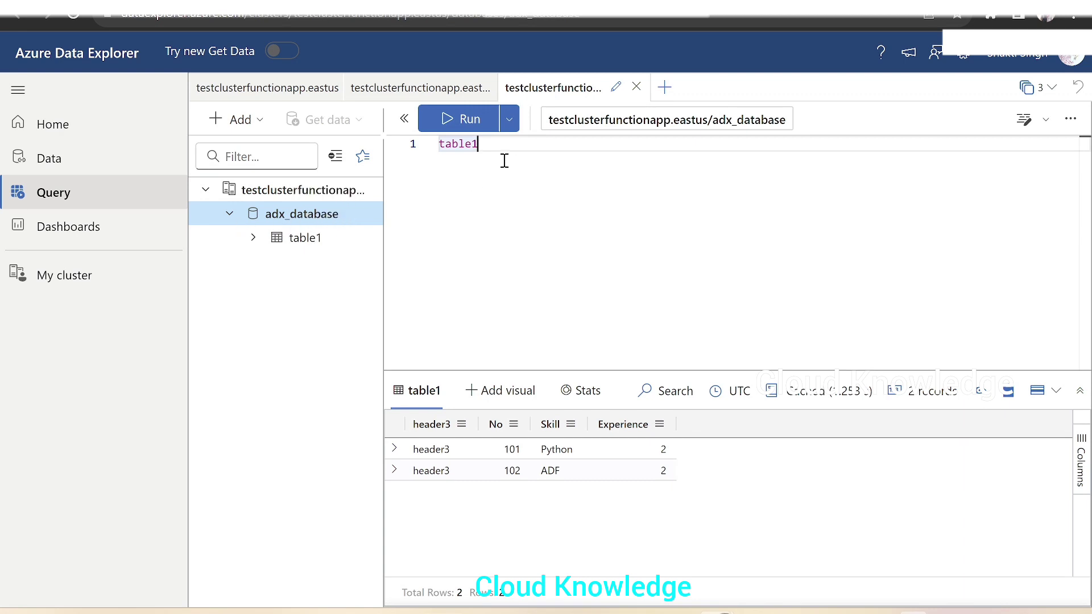
Step: Re-run table1, then follow the Command tooltip's Learn more link to the management commands docs
{"action": "left_click", "coordinate": [462, 119]}
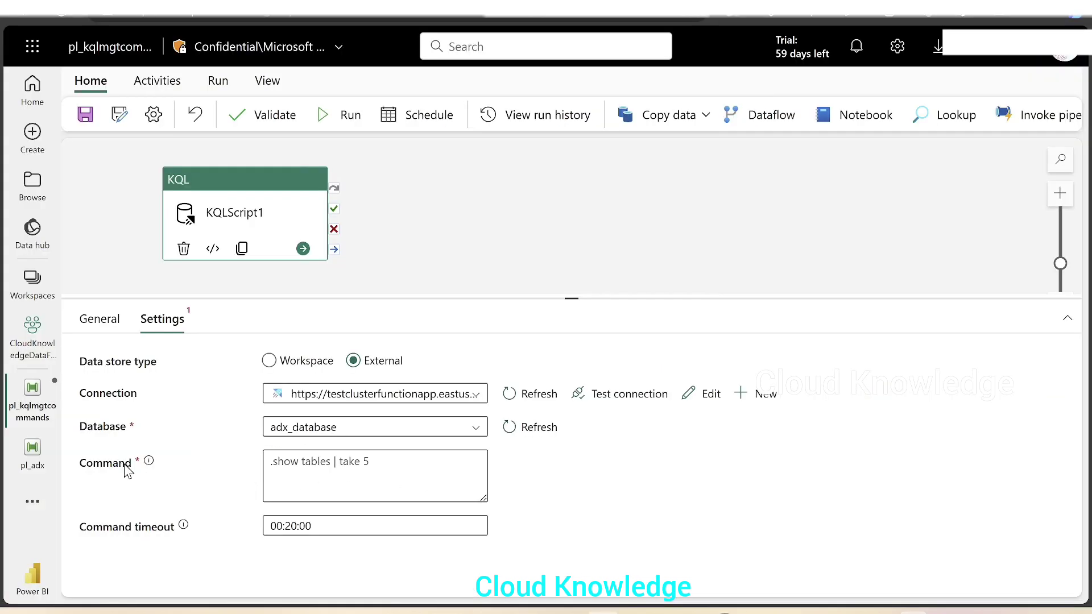
{"action": "mouse_move", "coordinate": [149, 463]}
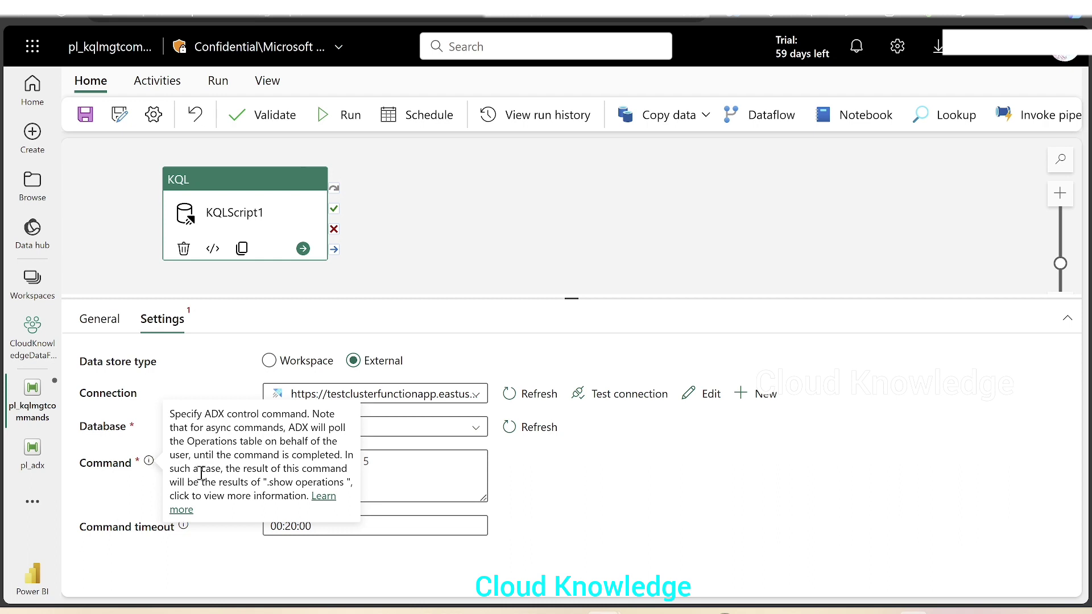
{"action": "left_click", "coordinate": [323, 500]}
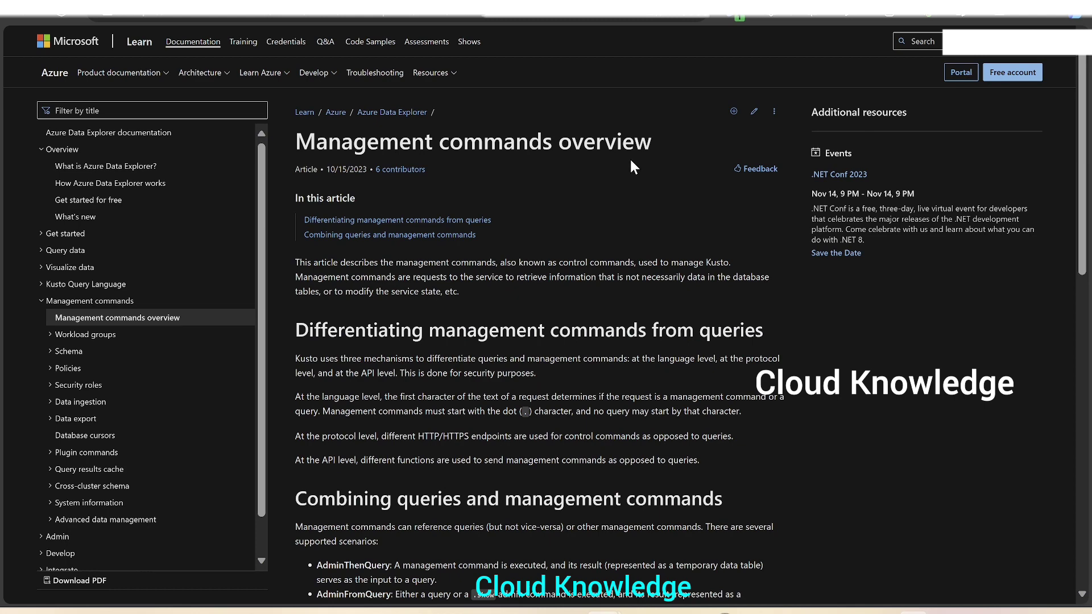
Step: Highlight the article's key points: the three differentiating mechanisms, and that management commands start with a dot
{"action": "scroll", "coordinate": [616, 265], "scroll_direction": "down", "scroll_amount": 1}
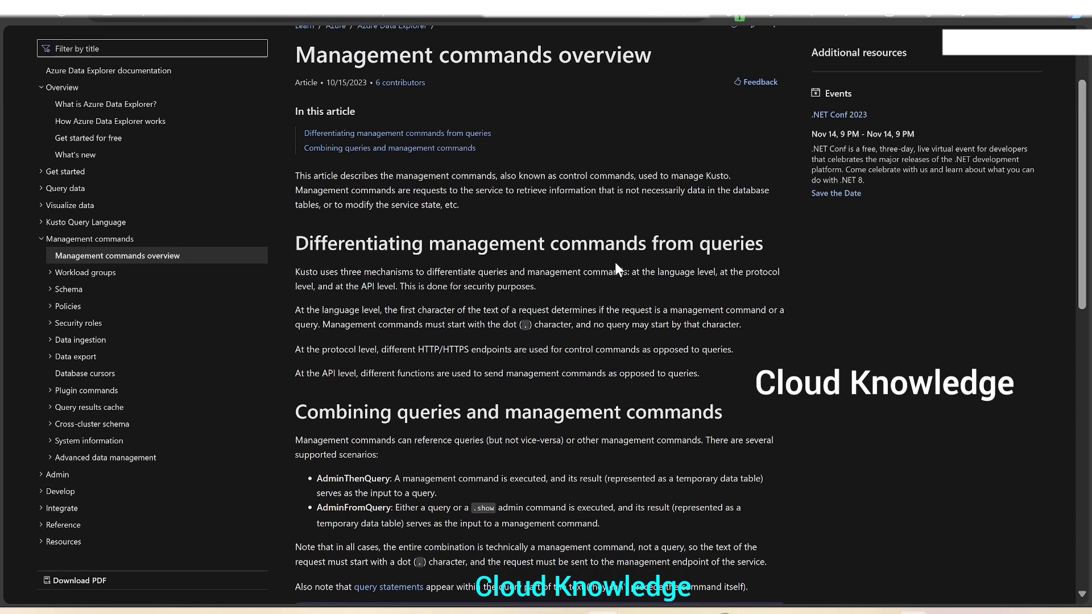
{"action": "left_click_drag", "start_coordinate": [295, 275], "coordinate": [620, 264]}
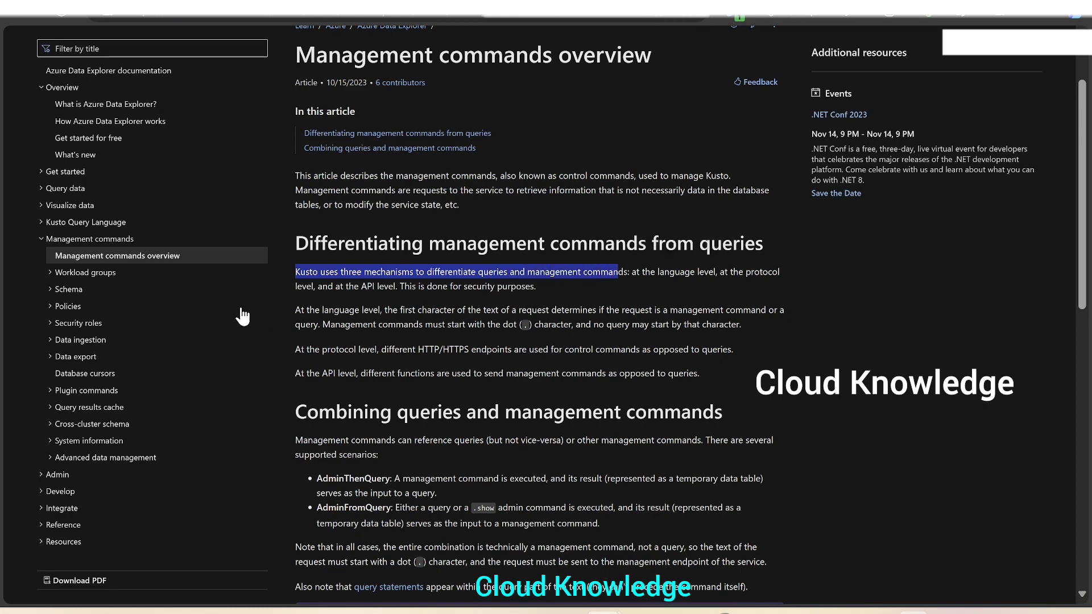
{"action": "double_click", "coordinate": [481, 325]}
{"action": "scroll", "coordinate": [481, 324], "scroll_direction": "down", "scroll_amount": 1}
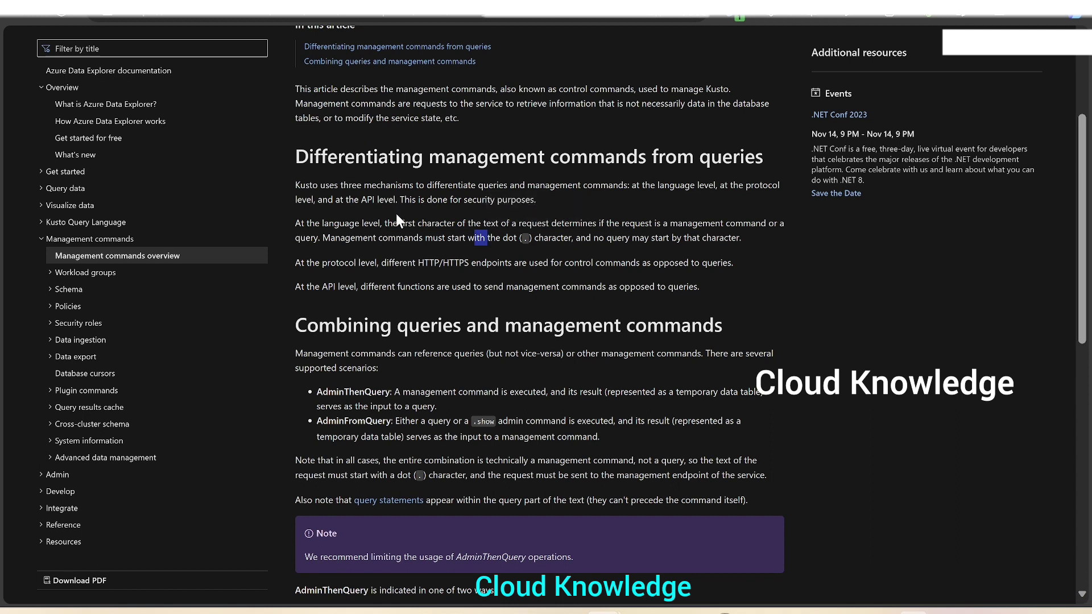
{"action": "left_click_drag", "start_coordinate": [385, 223], "coordinate": [596, 223]}
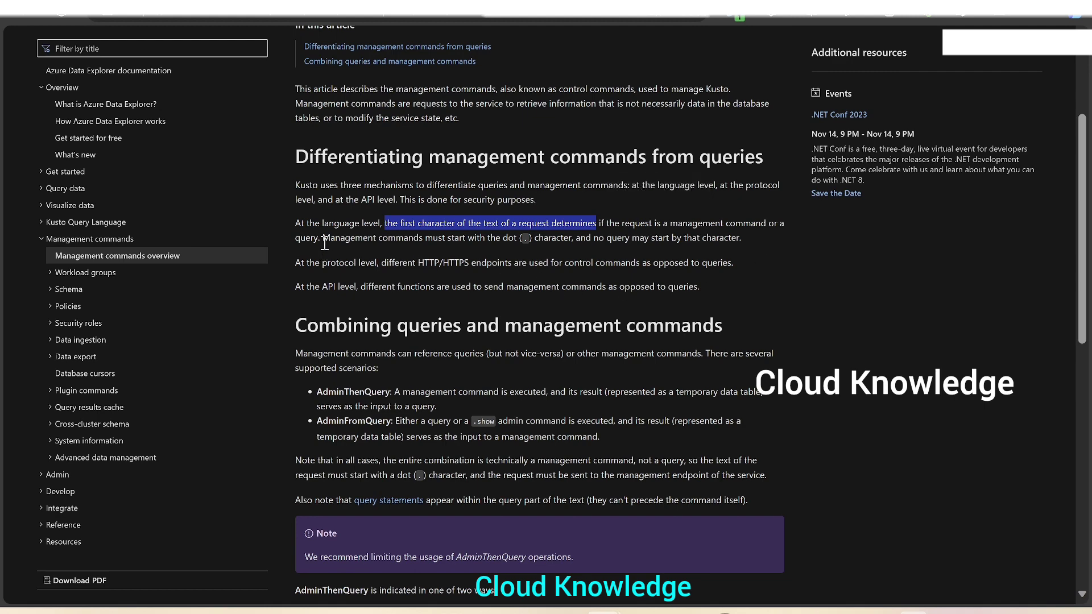
{"action": "left_click_drag", "start_coordinate": [323, 238], "coordinate": [529, 237]}
Step: Review the pipeline's KQL command box, then highlight the article's '.show tables | count' example
{"action": "left_click", "coordinate": [674, 257]}
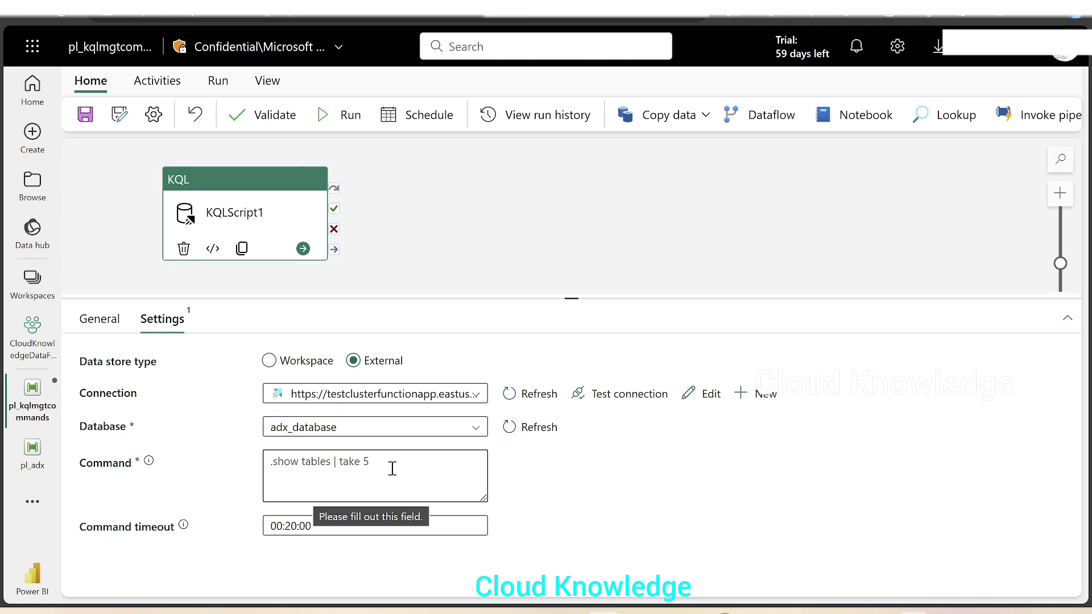
{"action": "left_click", "coordinate": [310, 476]}
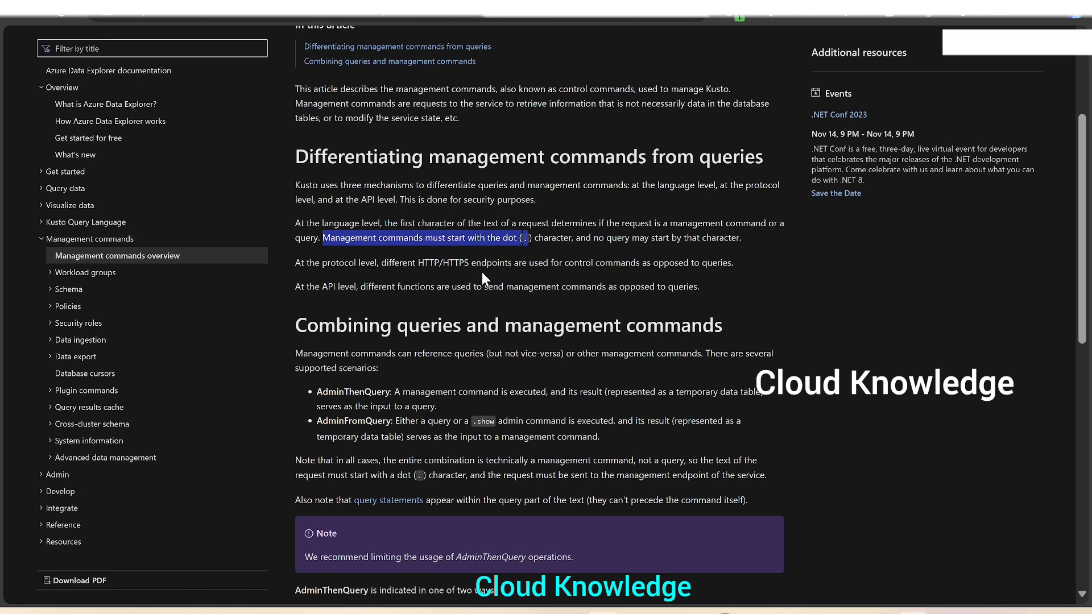
{"action": "scroll", "coordinate": [472, 304], "scroll_direction": "down", "scroll_amount": 2}
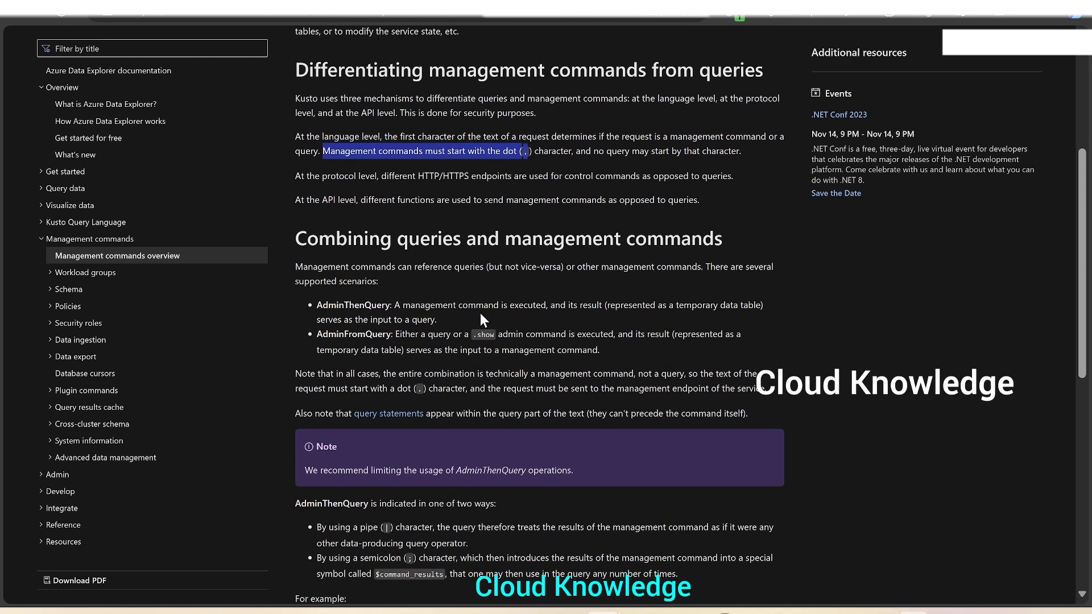
{"action": "scroll", "coordinate": [485, 317], "scroll_direction": "down", "scroll_amount": 2}
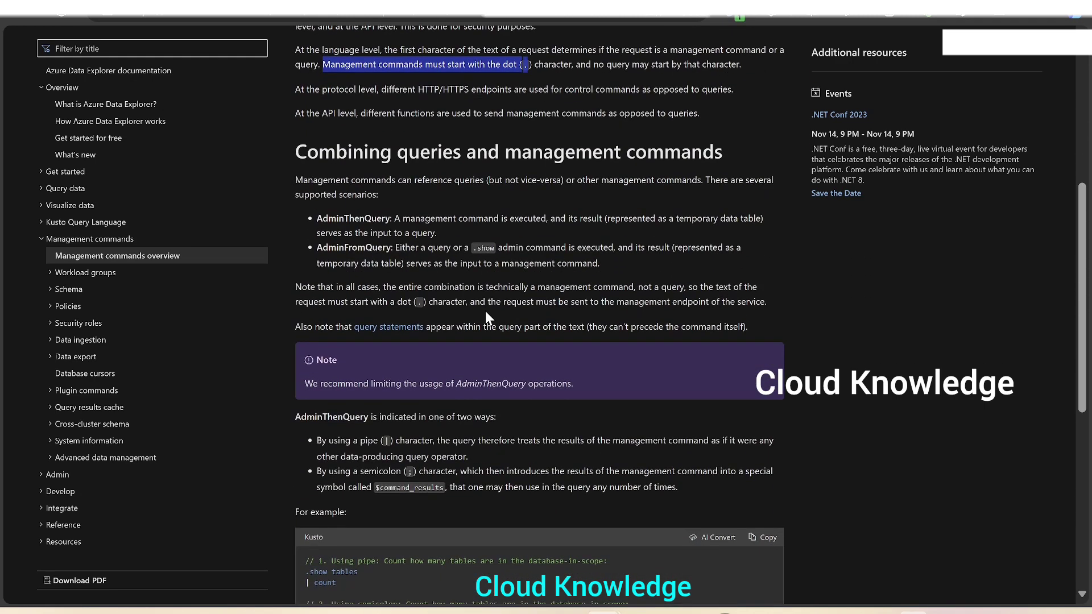
{"action": "scroll", "coordinate": [490, 282], "scroll_direction": "down", "scroll_amount": 6}
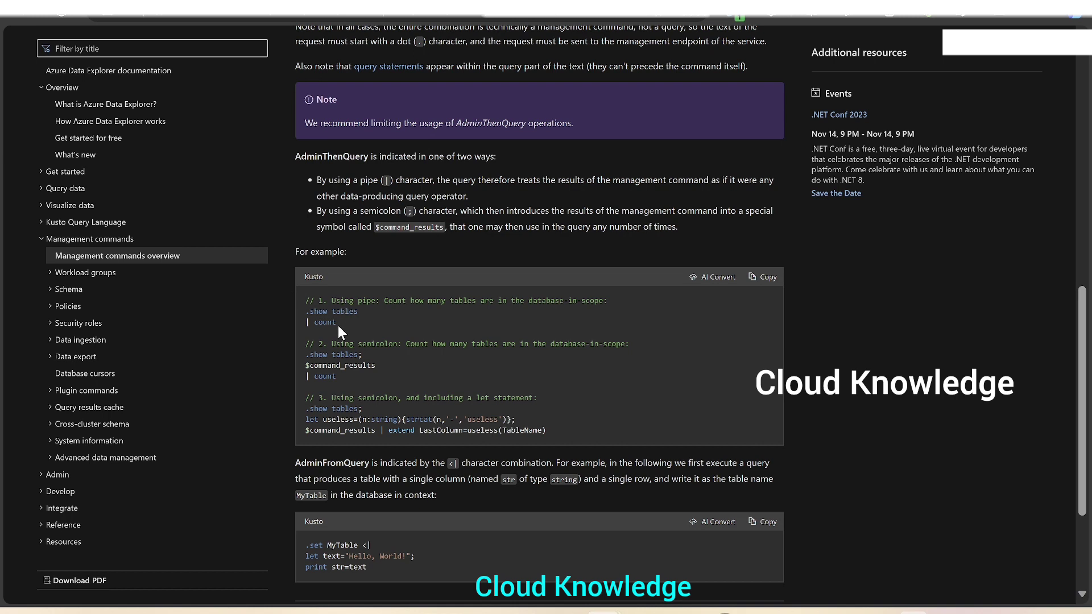
{"action": "left_click_drag", "start_coordinate": [324, 322], "coordinate": [306, 309]}
{"action": "key", "text": "ctrl+c"}
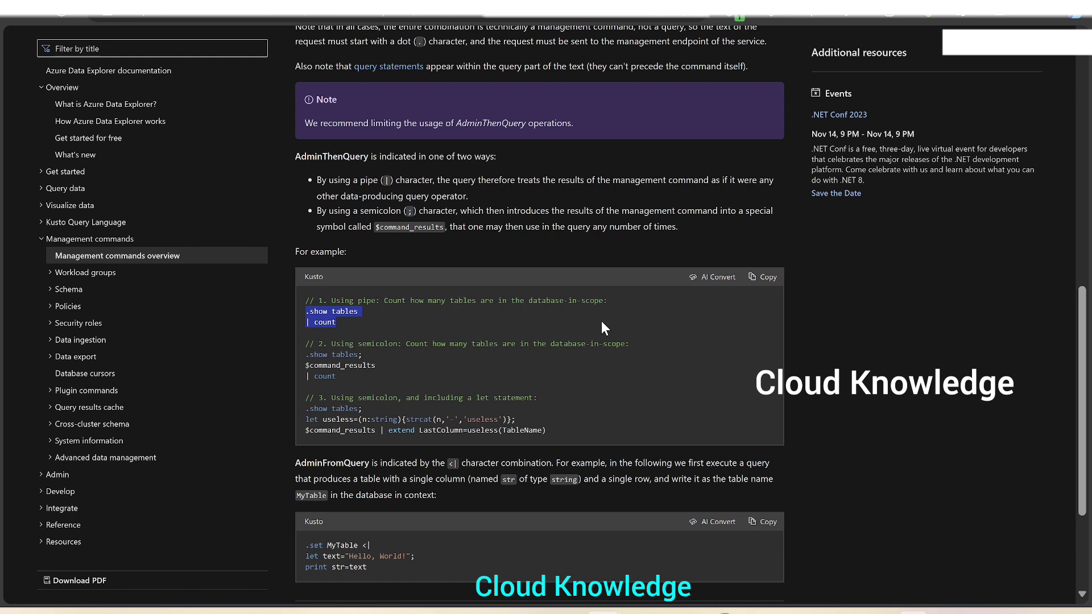
Step: Paste '.show tables | count' into the KQL Command, validate it, then save and run pl_kqlmgtcommands
{"action": "key", "text": "alt+Tab"}
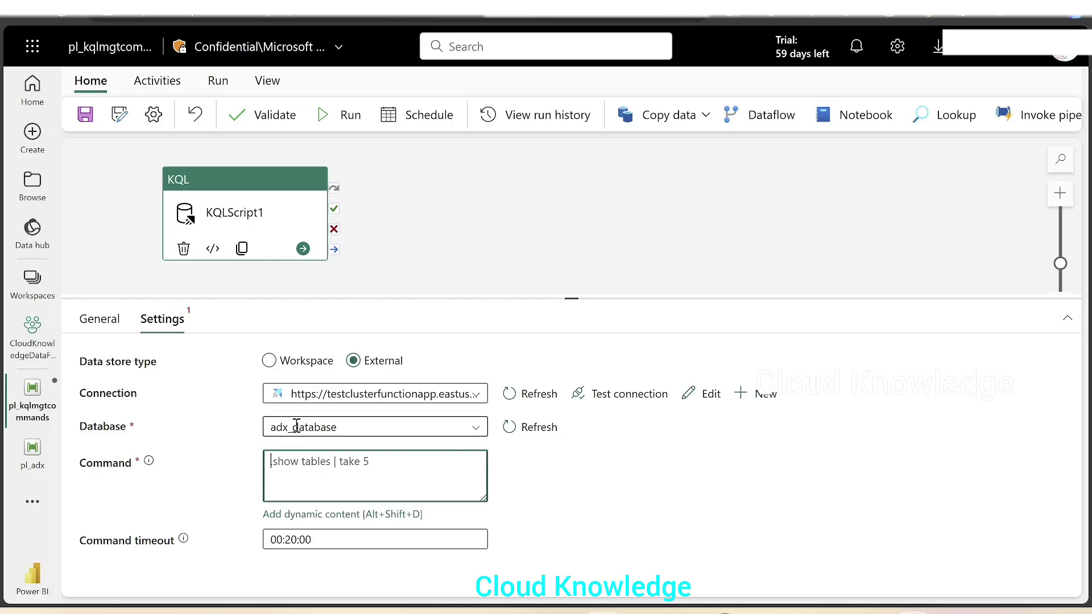
{"action": "key", "text": "ctrl+v"}
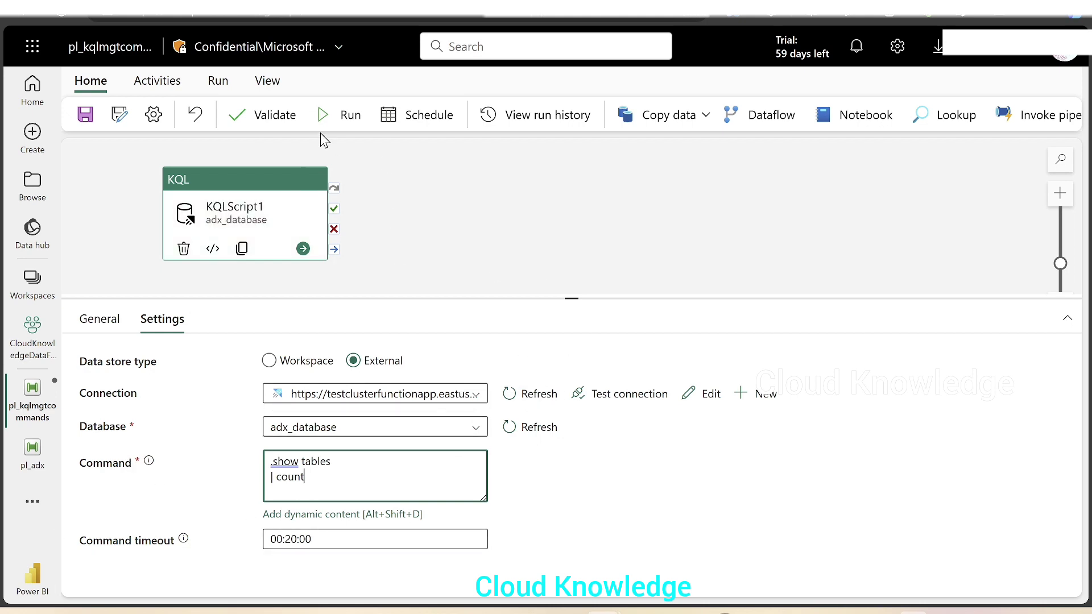
{"action": "left_click", "coordinate": [267, 115]}
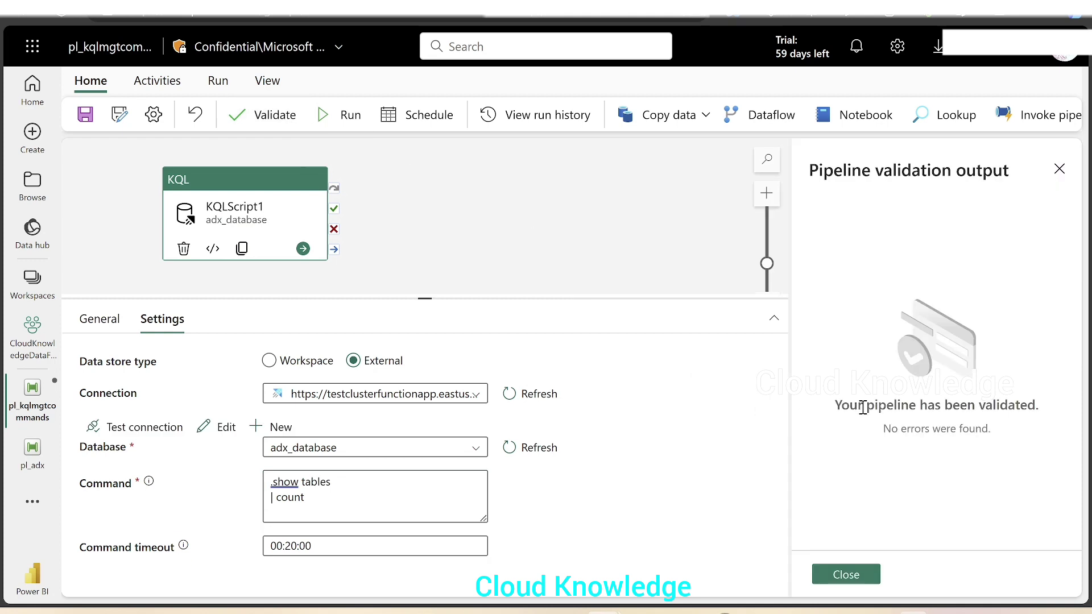
{"action": "left_click", "coordinate": [846, 575]}
{"action": "left_click", "coordinate": [340, 124]}
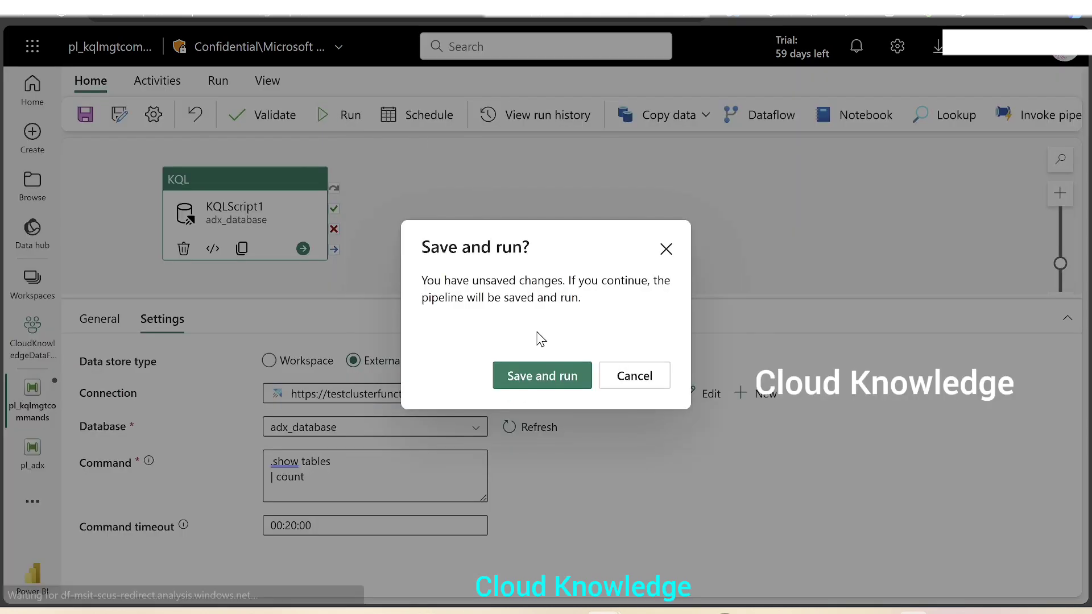
{"action": "left_click", "coordinate": [545, 375]}
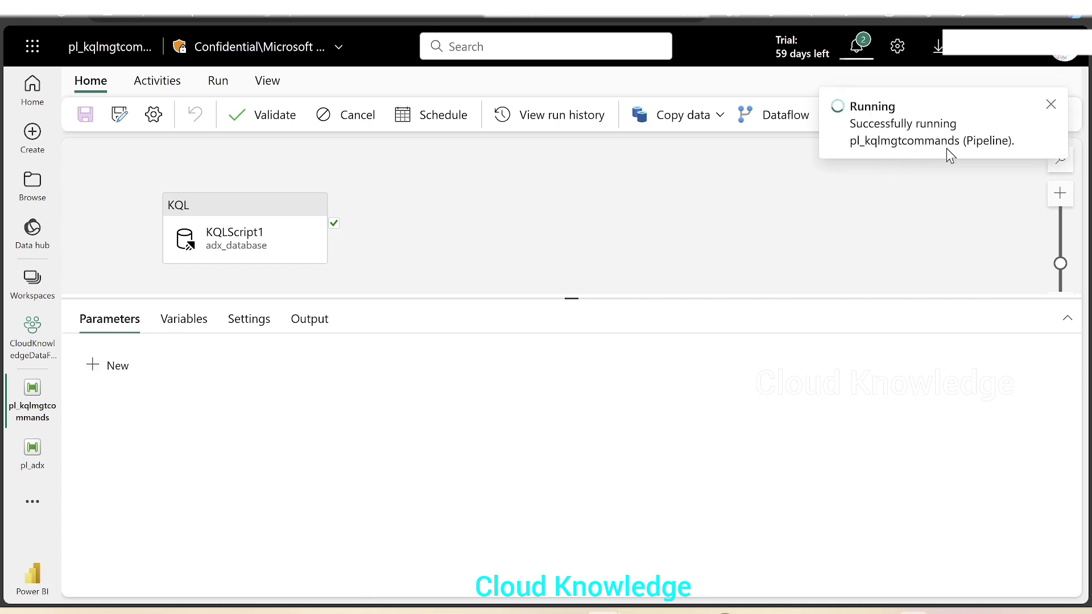
Step: Inspect the KQLScript1 run's input JSON, then its maximized output JSON showing Count 1
{"action": "left_click", "coordinate": [1052, 105]}
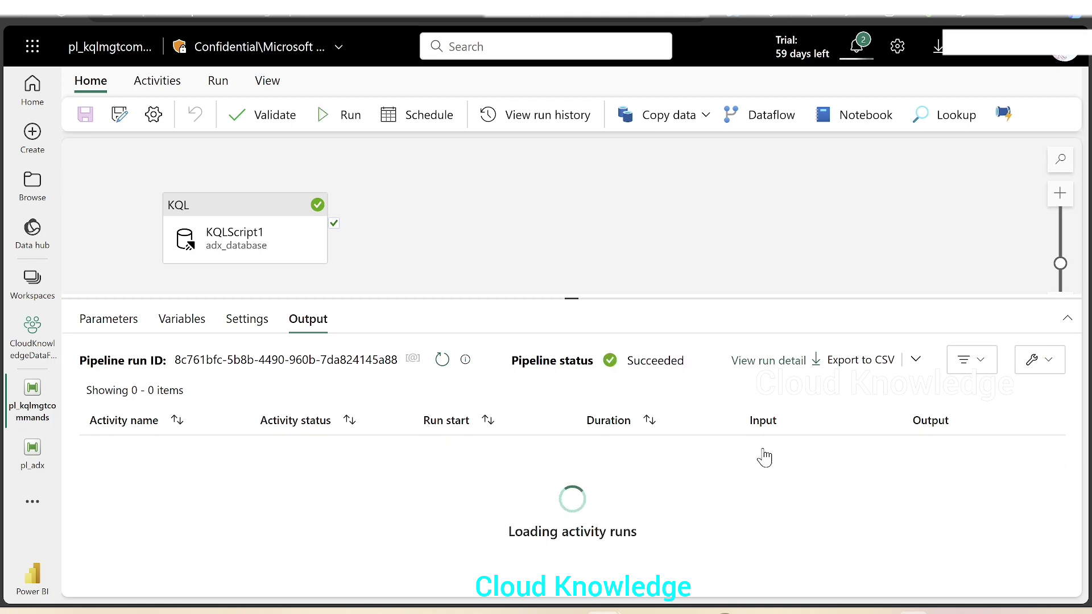
{"action": "left_click", "coordinate": [762, 450]}
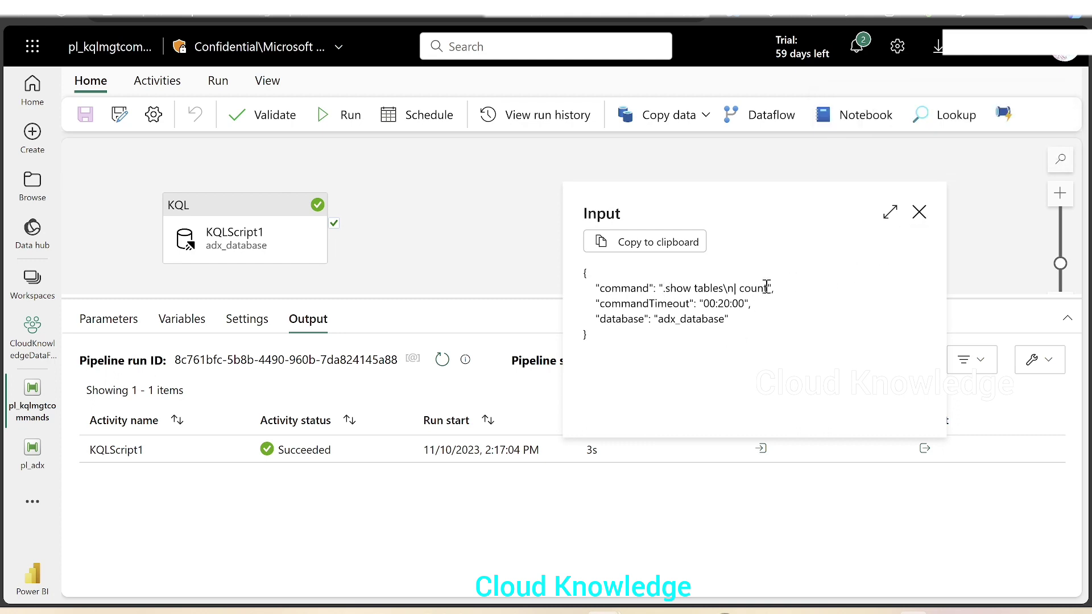
{"action": "left_click", "coordinate": [920, 215]}
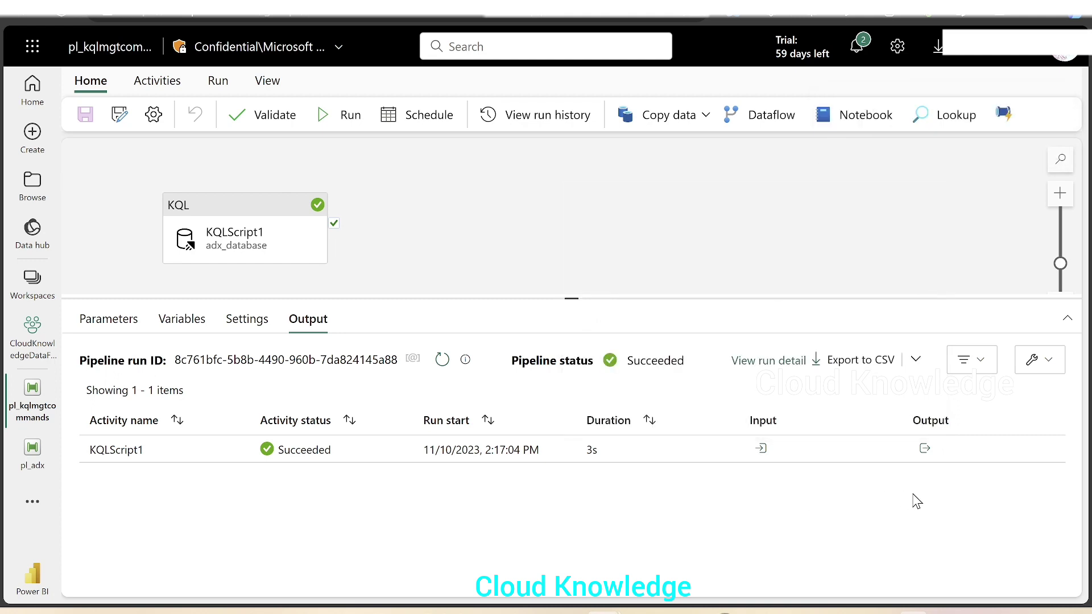
{"action": "left_click", "coordinate": [926, 449]}
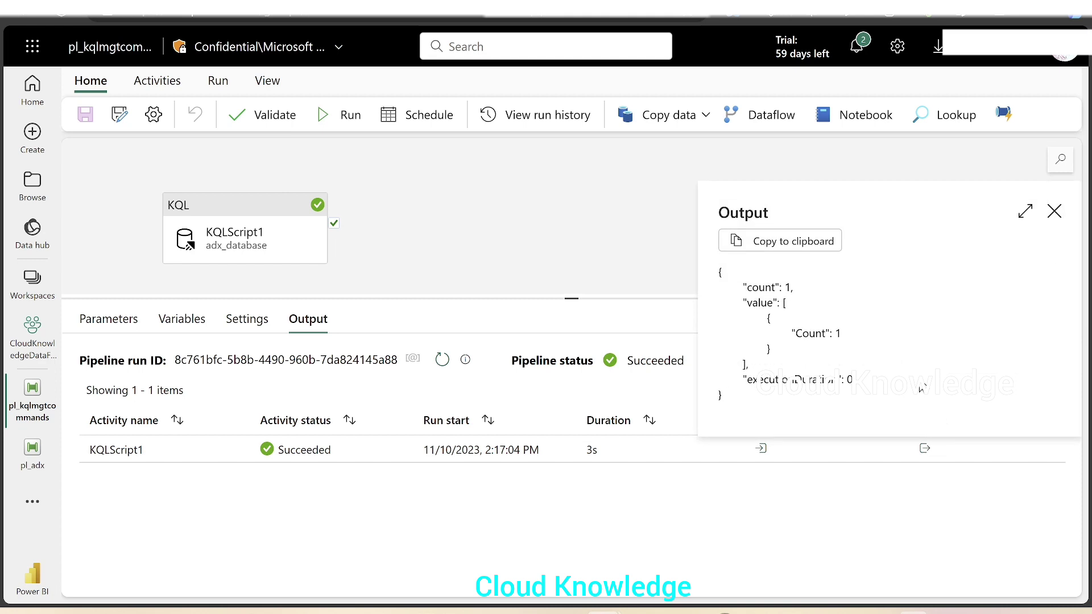
{"action": "left_click", "coordinate": [1025, 212]}
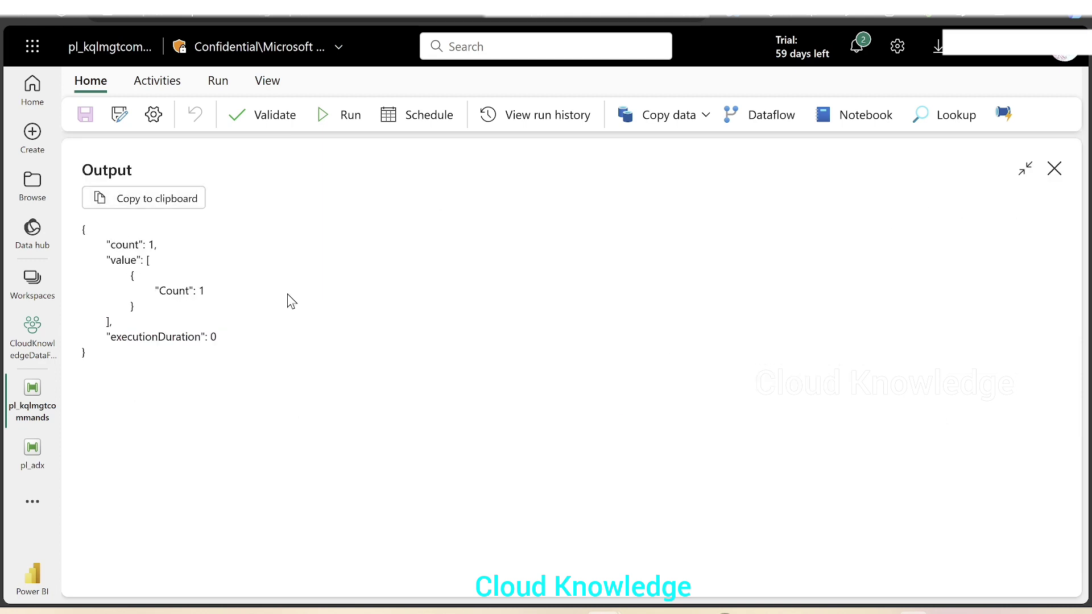
{"action": "left_click", "coordinate": [1053, 170]}
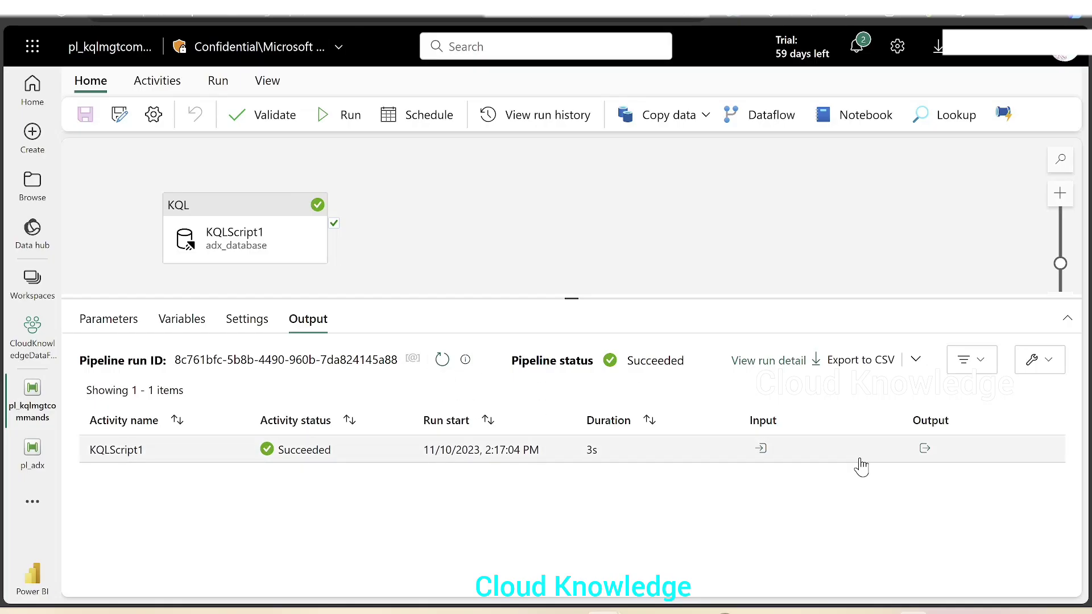
Step: Return to the KQL activity's settings in the pipeline
{"action": "mouse_move", "coordinate": [729, 609]}
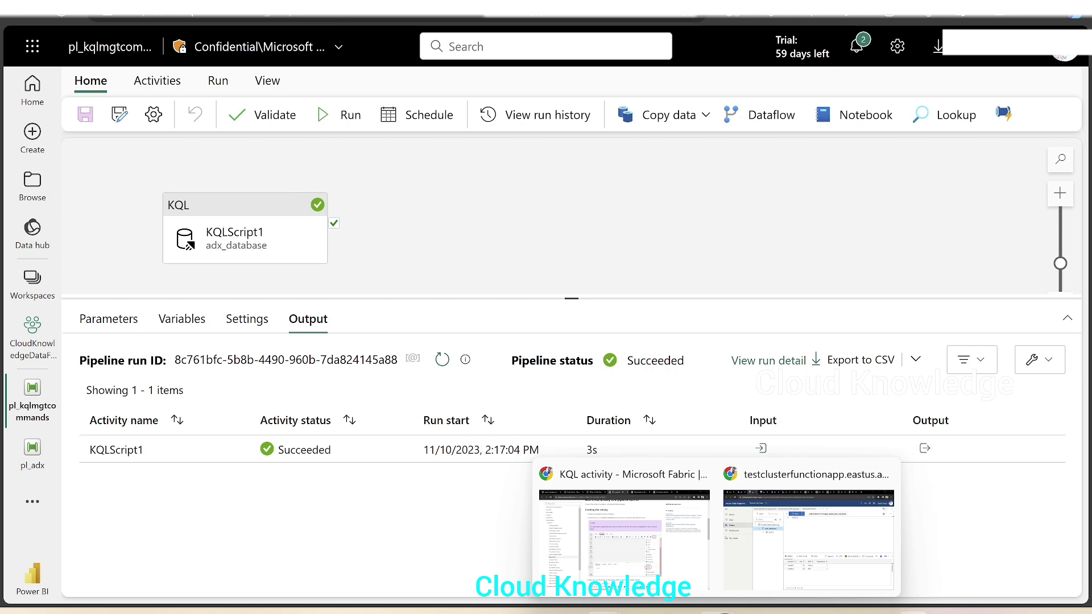
{"action": "left_click", "coordinate": [793, 555]}
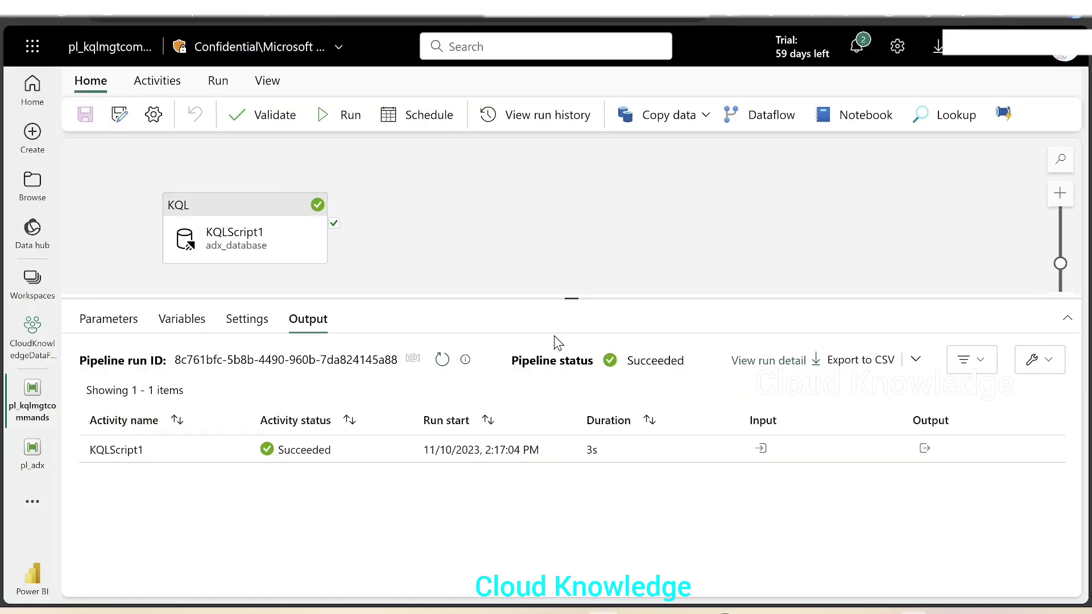
{"action": "left_click", "coordinate": [239, 211]}
Step: Replace the count line so the Command reads '.show table table1', then save and rerun the pipeline
{"action": "left_click", "coordinate": [364, 478]}
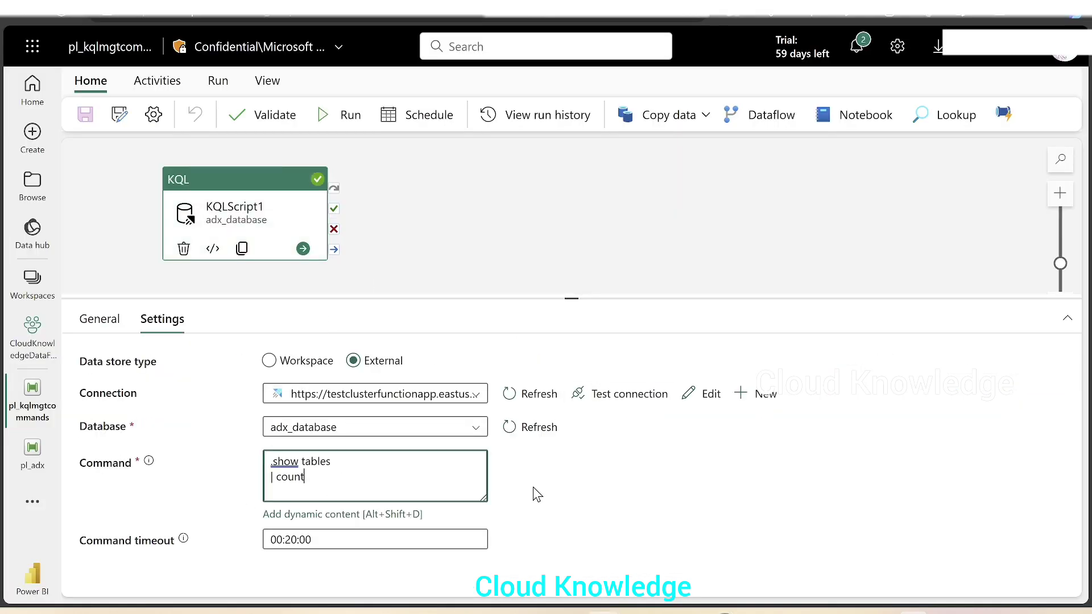
{"action": "key", "text": "BackSpace"}
{"action": "key", "text": "BackSpace"}
{"action": "key", "text": "BackSpace"}
{"action": "key", "text": "BackSpace"}
{"action": "key", "text": "BackSpace"}
{"action": "key", "text": "BackSpace"}
{"action": "key", "text": "BackSpace"}
{"action": "type", "text": "able1"}
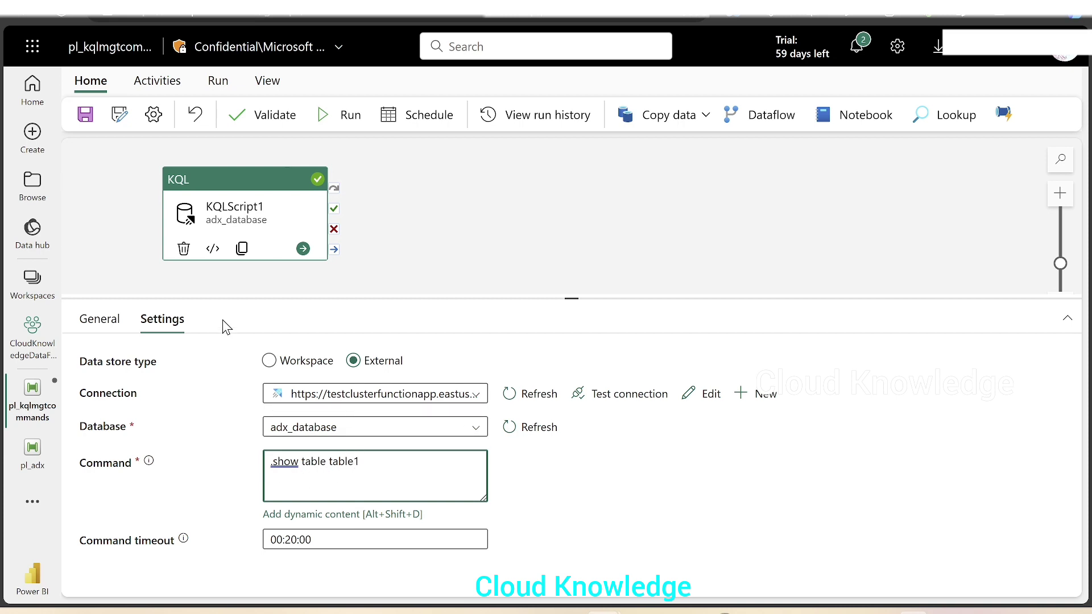
{"action": "left_click", "coordinate": [342, 115]}
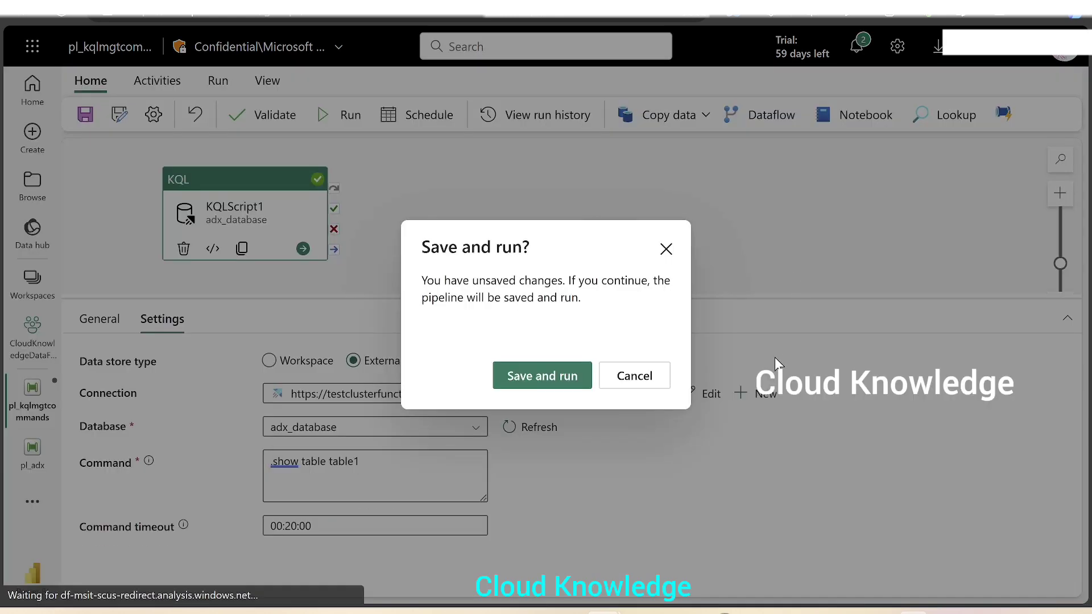
{"action": "left_click", "coordinate": [515, 385]}
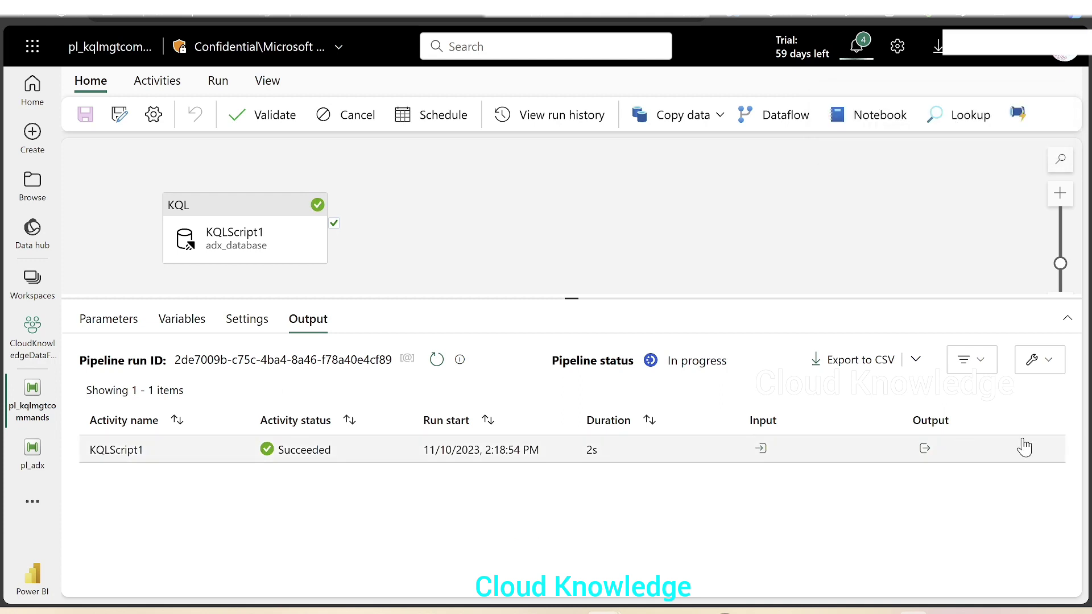
Step: Maximize the run's output JSON and highlight the column names header3, Skill and Experience
{"action": "left_click", "coordinate": [925, 449]}
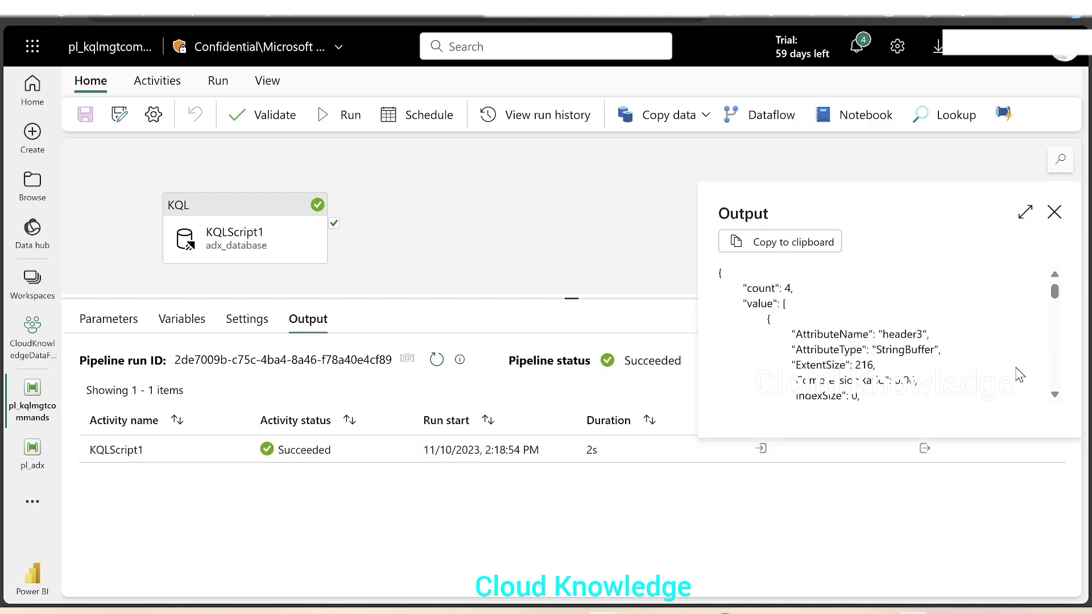
{"action": "left_click", "coordinate": [1025, 215]}
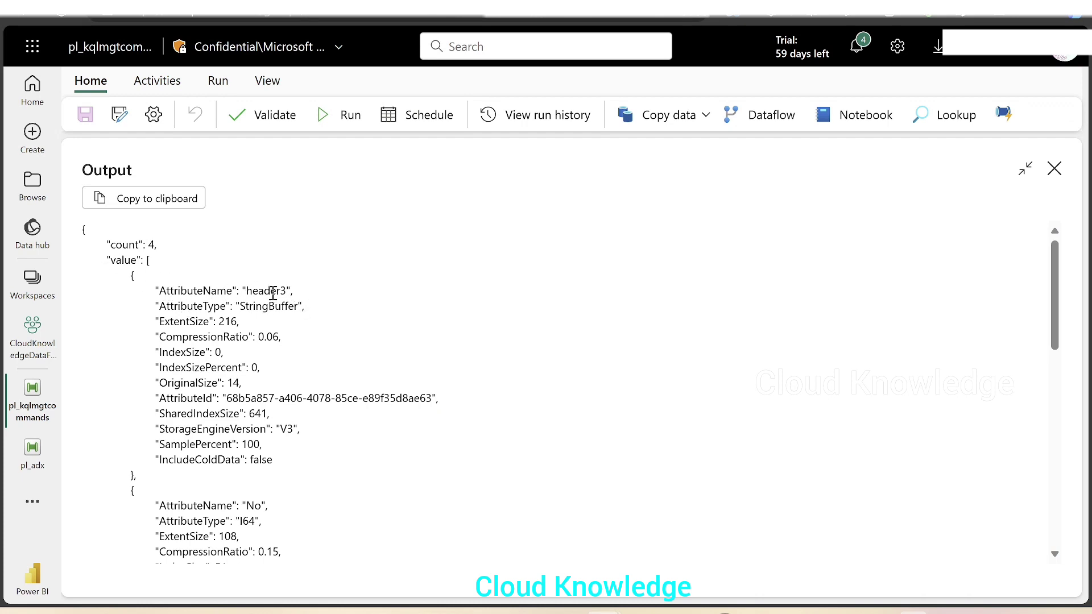
{"action": "double_click", "coordinate": [273, 293]}
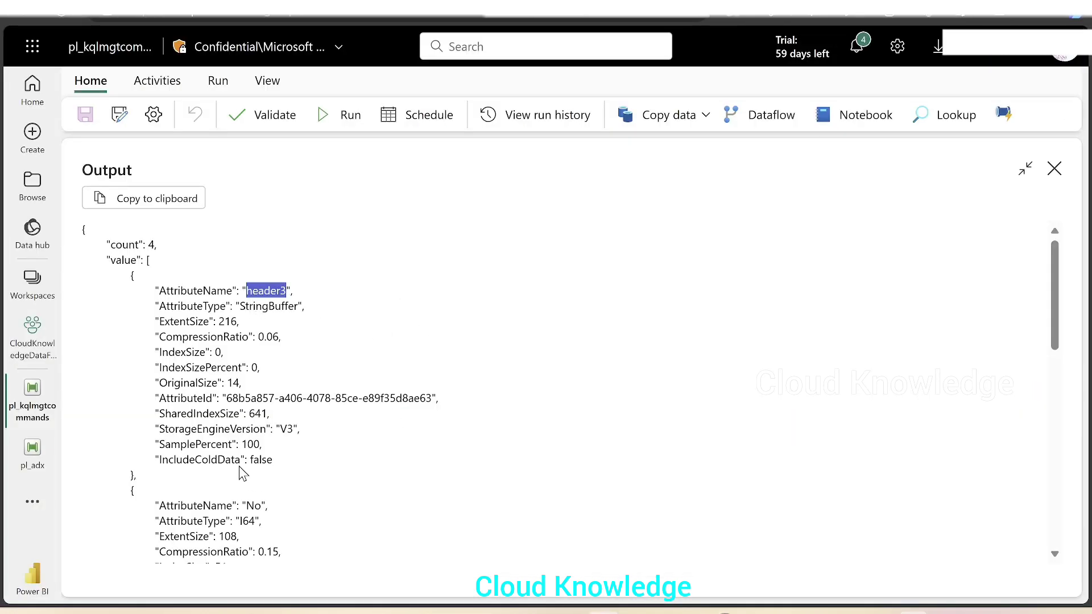
{"action": "scroll", "coordinate": [390, 387], "scroll_direction": "down", "scroll_amount": 5}
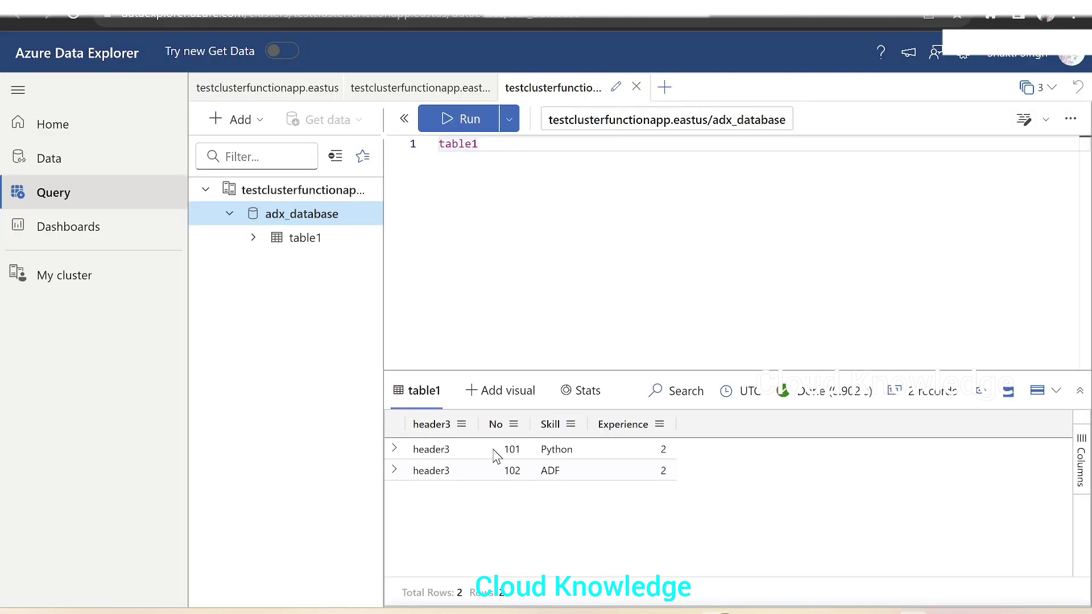
{"action": "scroll", "coordinate": [337, 390], "scroll_direction": "down", "scroll_amount": 3}
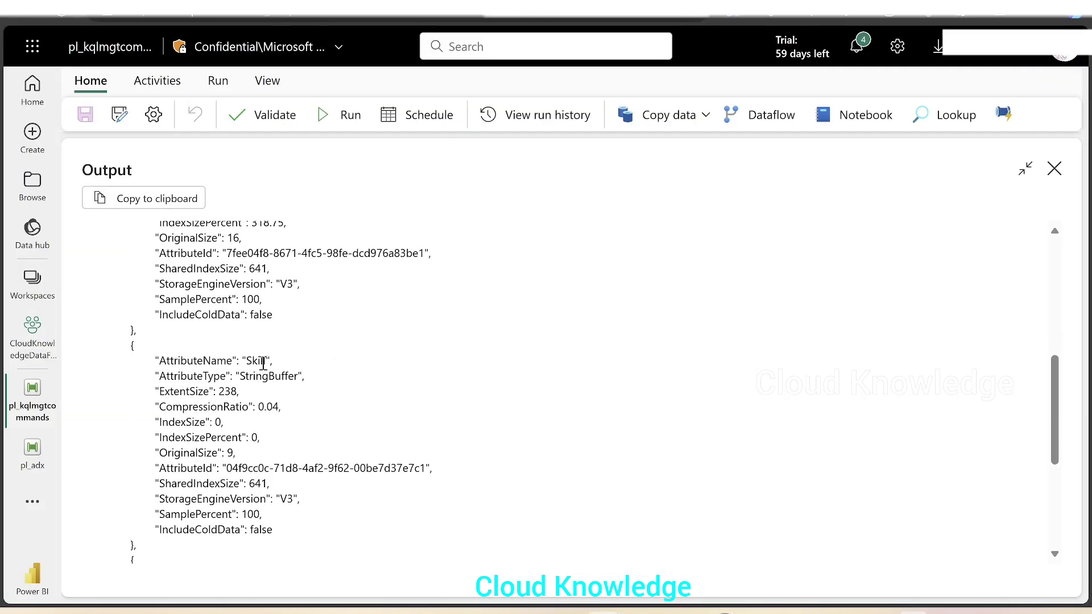
{"action": "double_click", "coordinate": [263, 363]}
{"action": "scroll", "coordinate": [377, 398], "scroll_direction": "down", "scroll_amount": 5}
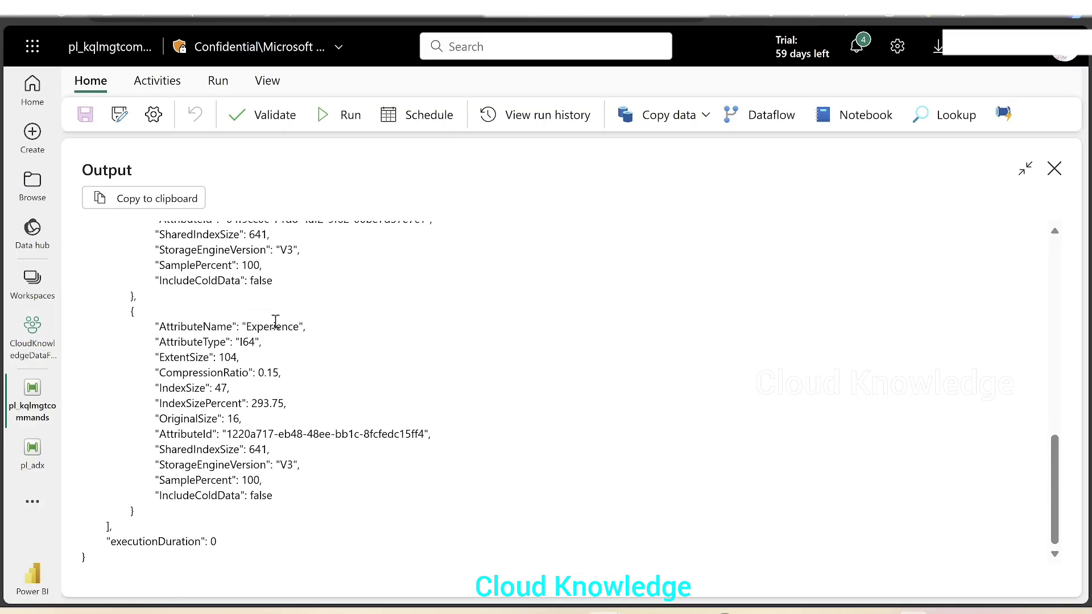
{"action": "double_click", "coordinate": [276, 326]}
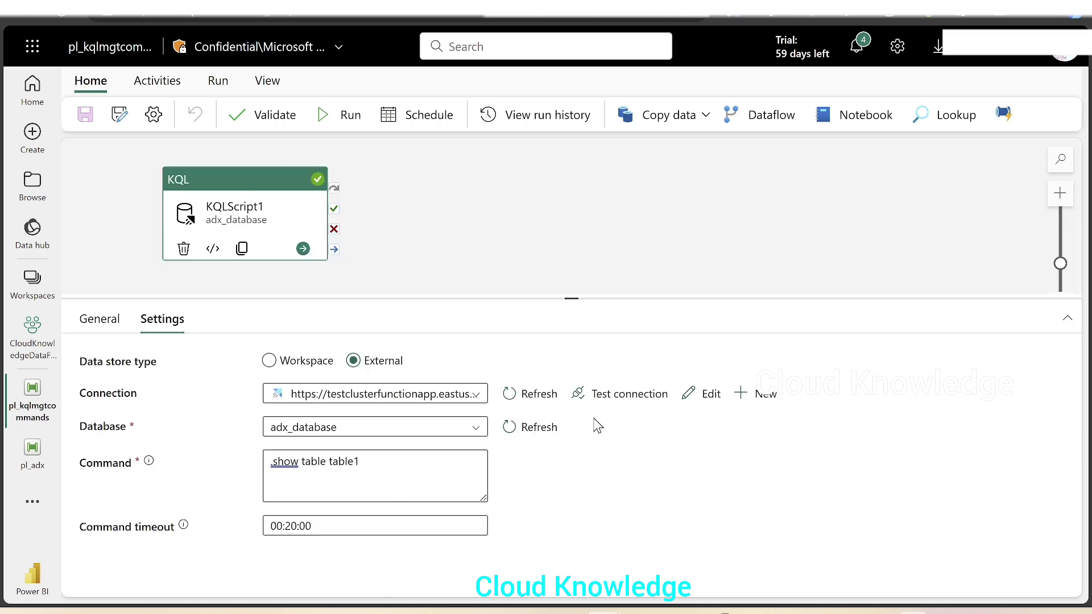
{"action": "mouse_move", "coordinate": [149, 462]}
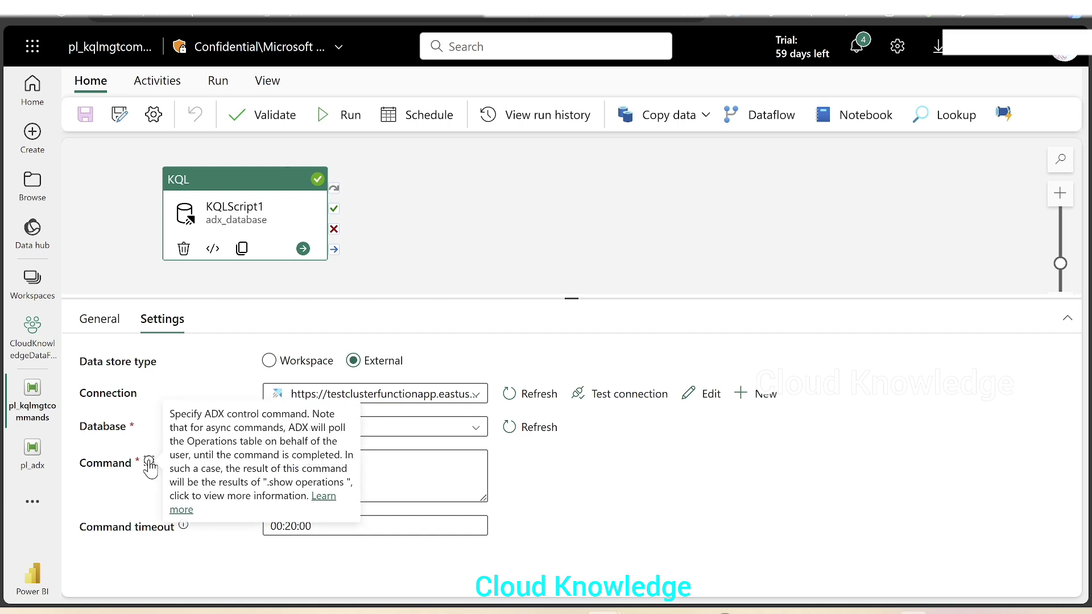